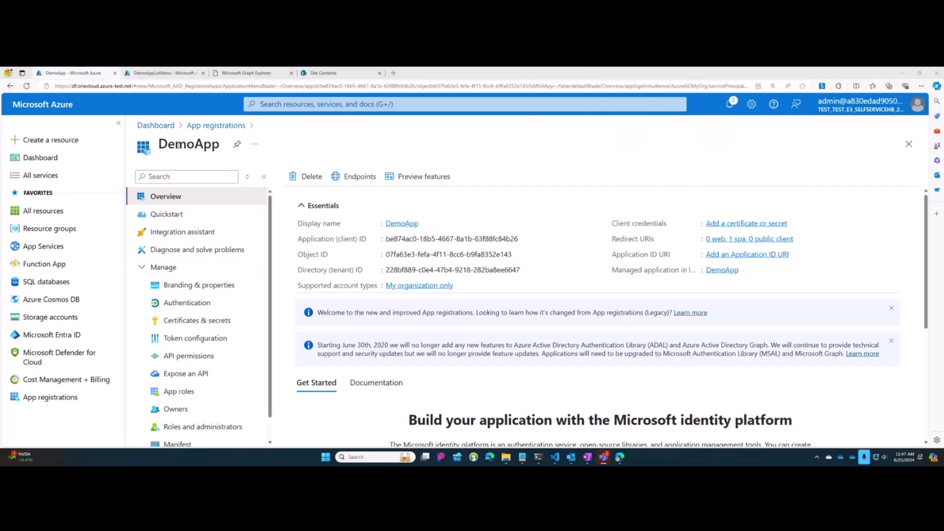
- Review the selected-scope API permissions granted to DemoApp
{"action": "left_click", "coordinate": [162, 73]}
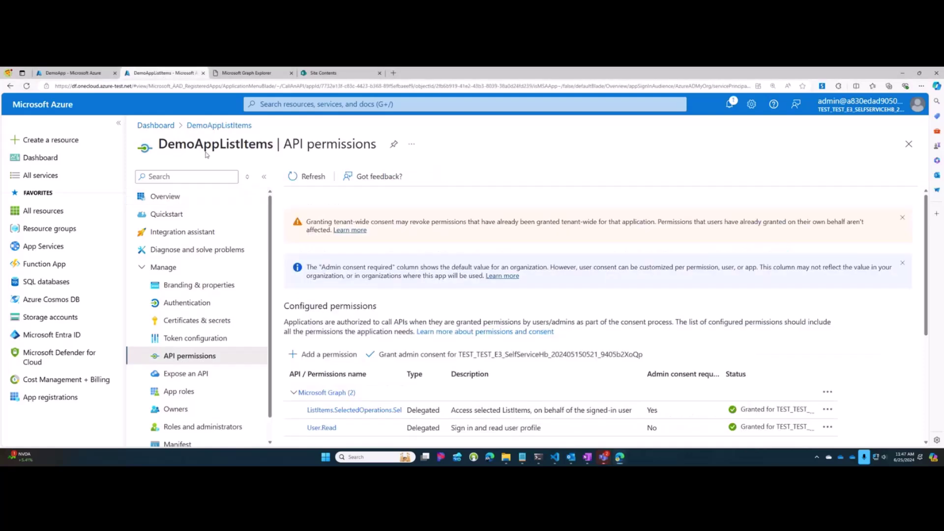
{"action": "left_click", "coordinate": [104, 74]}
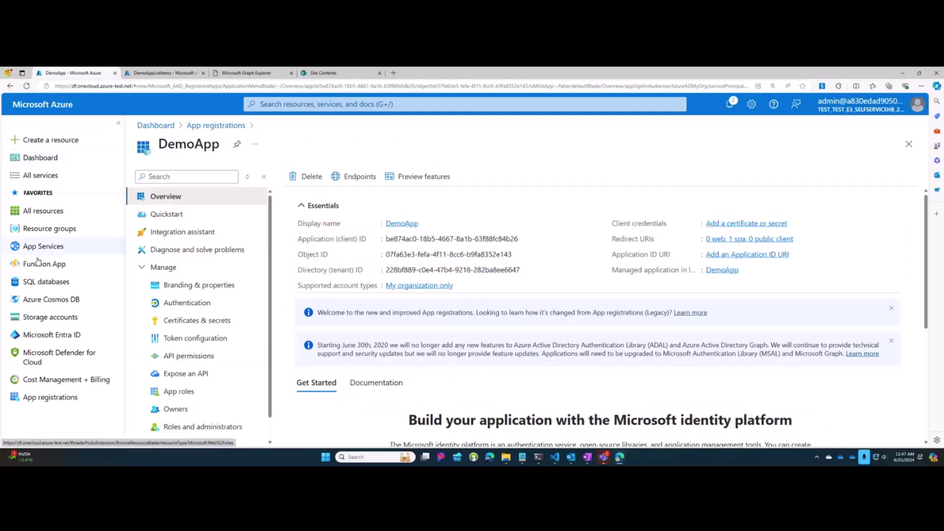
{"action": "left_click", "coordinate": [193, 357]}
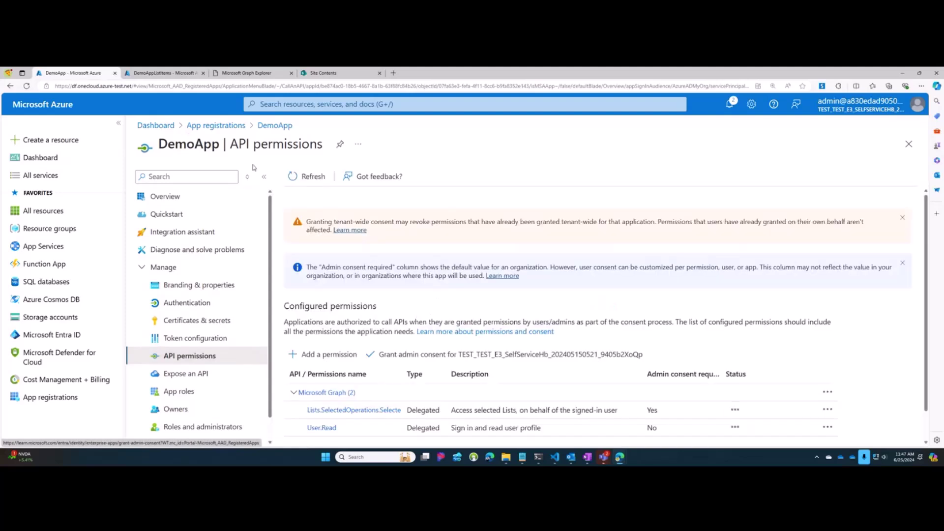
{"action": "scroll", "coordinate": [295, 276], "scroll_direction": "down", "scroll_amount": 1}
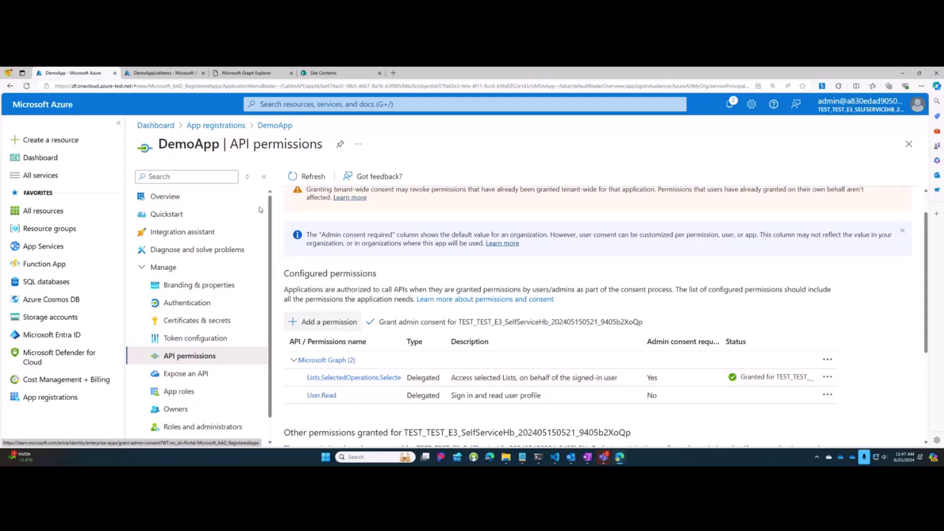
- Compare DemoAppListItems' granted permissions, then bring up the Graph Explorer list permissions response
{"action": "left_click", "coordinate": [168, 73]}
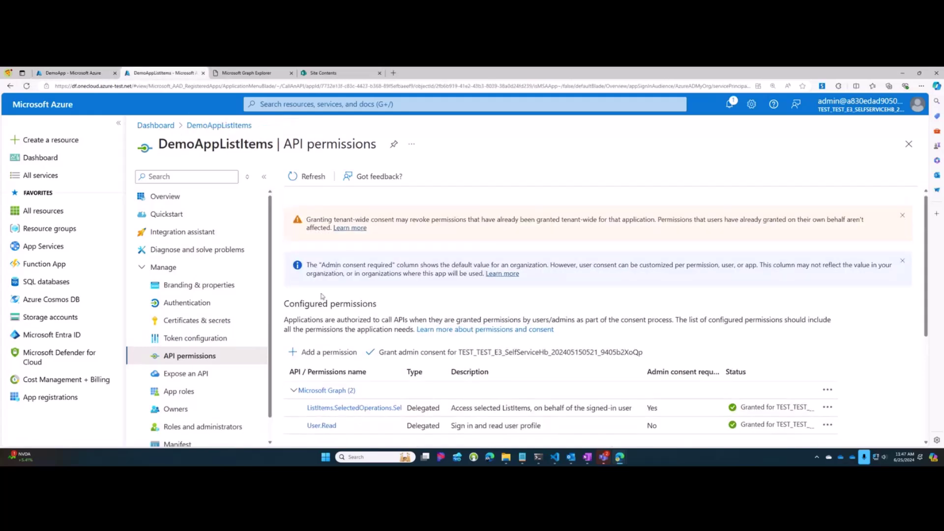
{"action": "scroll", "coordinate": [322, 296], "scroll_direction": "down", "scroll_amount": 3}
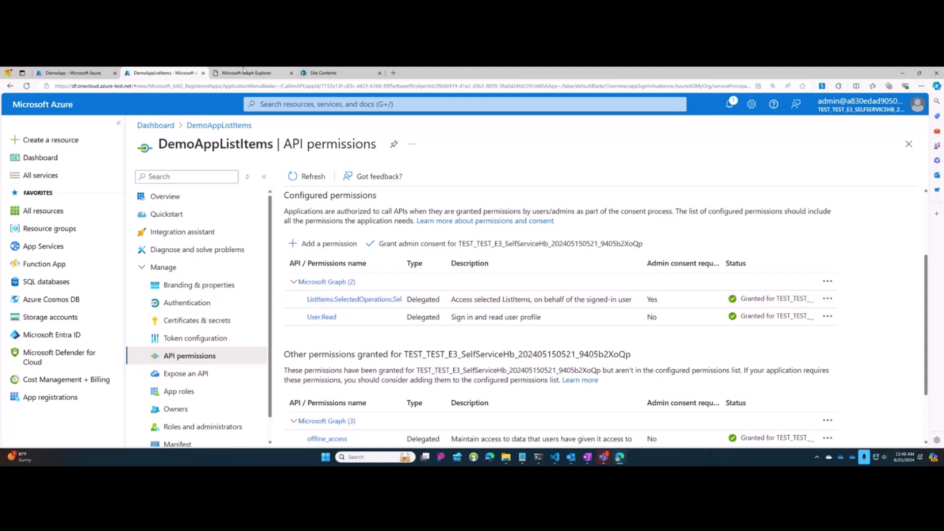
{"action": "left_click", "coordinate": [244, 74]}
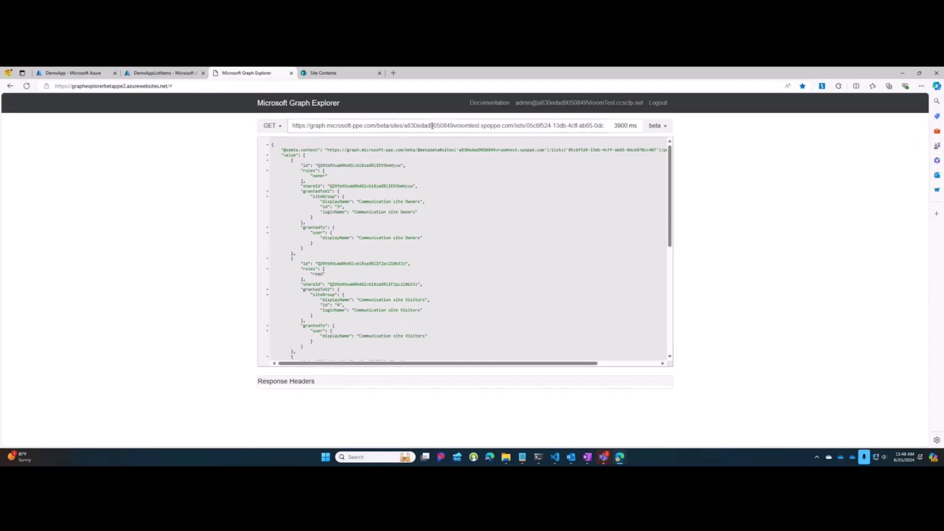
- Scroll through index.ts and select the lists.getById call on line 18
{"action": "left_click", "coordinate": [555, 459]}
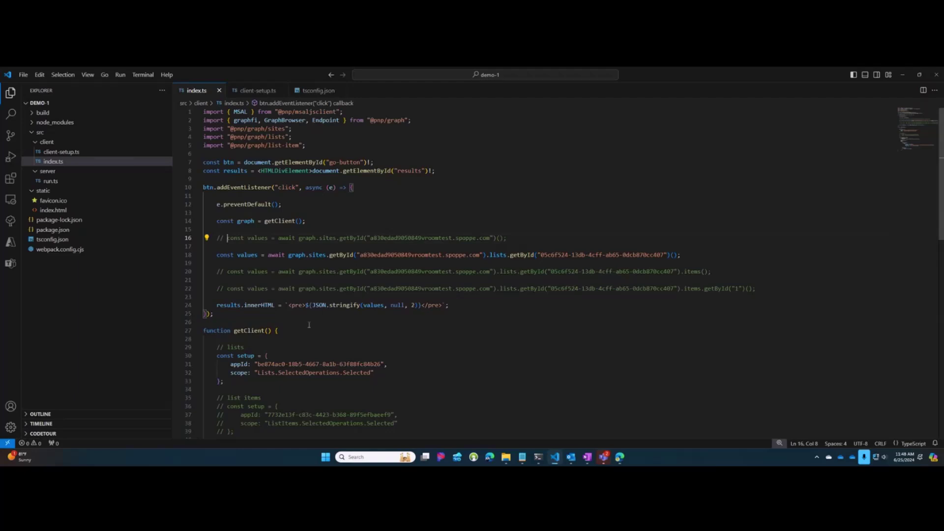
{"action": "scroll", "coordinate": [309, 324], "scroll_direction": "down", "scroll_amount": 9}
{"action": "scroll", "coordinate": [272, 343], "scroll_direction": "up", "scroll_amount": 5}
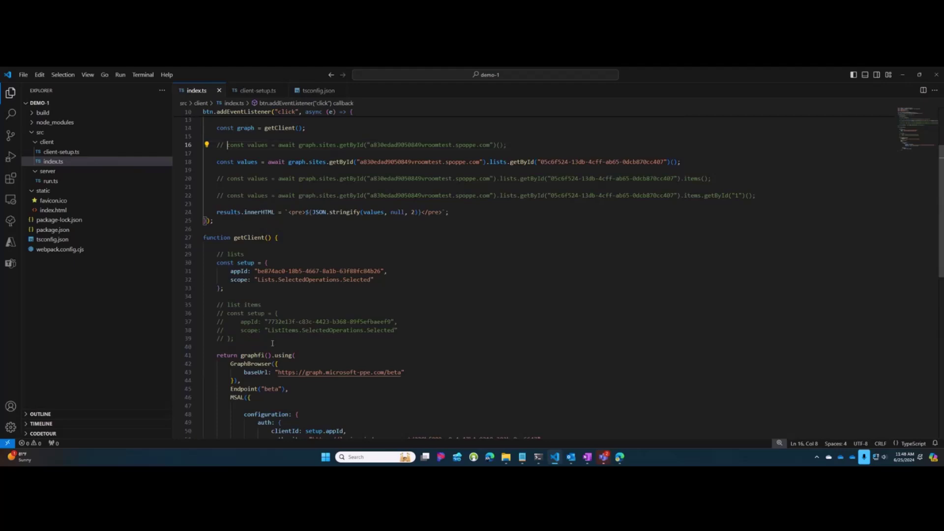
{"action": "scroll", "coordinate": [272, 343], "scroll_direction": "up", "scroll_amount": 4}
{"action": "left_click", "coordinate": [386, 260]}
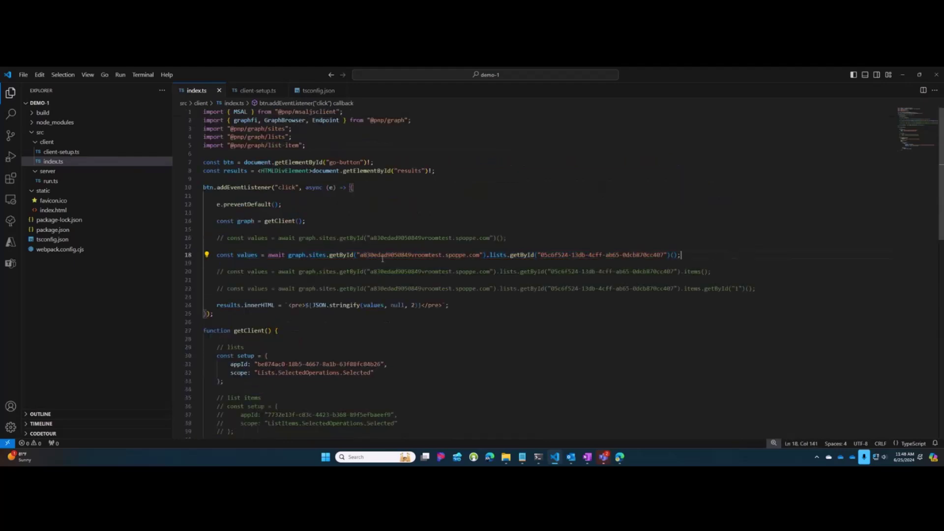
{"action": "left_click_drag", "start_coordinate": [217, 255], "coordinate": [493, 255]}
{"action": "left_click", "coordinate": [493, 255]}
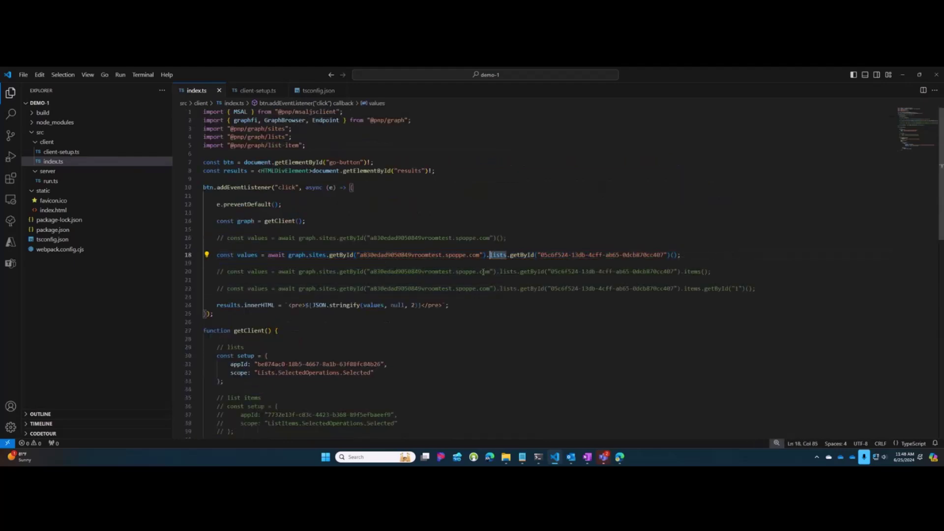
- Rerun npm run start in the terminal to build and serve the demo app
{"action": "left_click", "coordinate": [539, 457]}
{"action": "key", "text": "Up"}
{"action": "key", "text": "Return"}
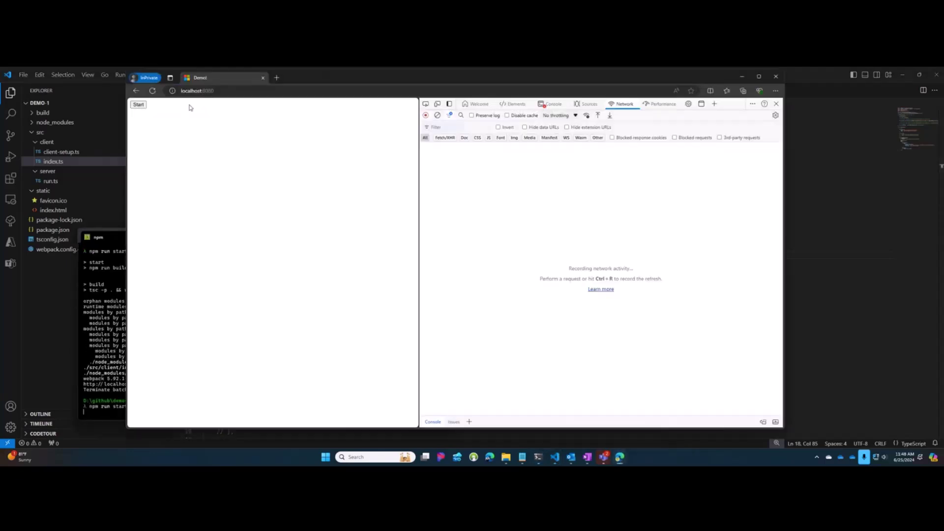
- Reload localhost:8080 with DevTools open and inspect the headers of the 403 Forbidden list request
{"action": "left_click", "coordinate": [114, 240]}
{"action": "left_click_drag", "start_coordinate": [124, 239], "coordinate": [82, 223]}
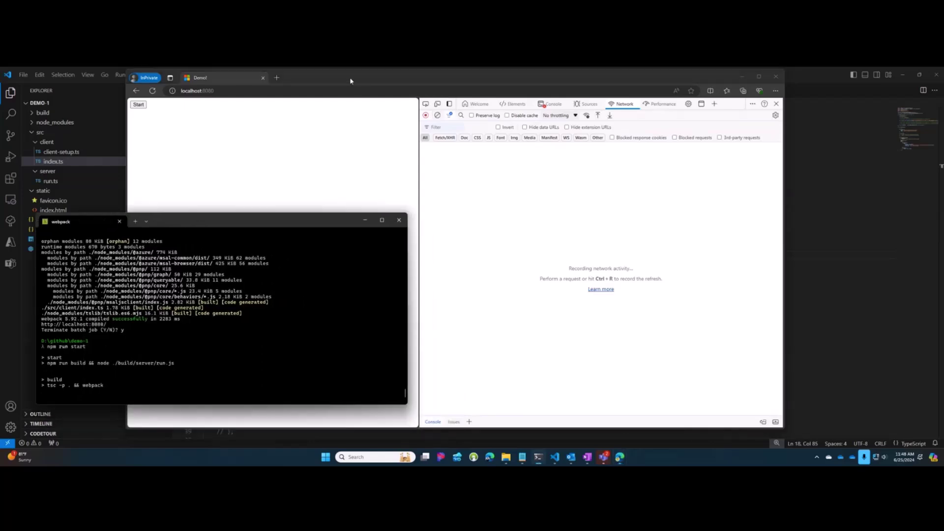
{"action": "left_click_drag", "start_coordinate": [350, 81], "coordinate": [378, 90]}
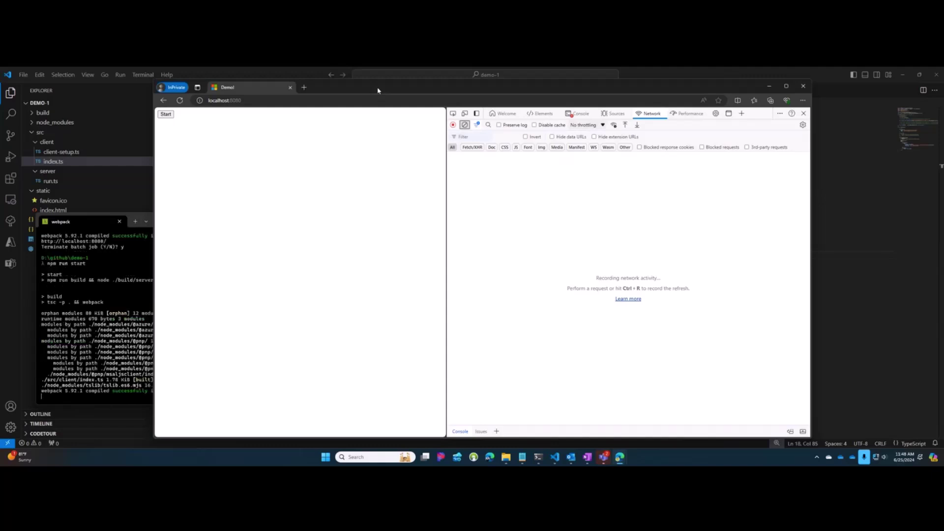
{"action": "left_click", "coordinate": [180, 100]}
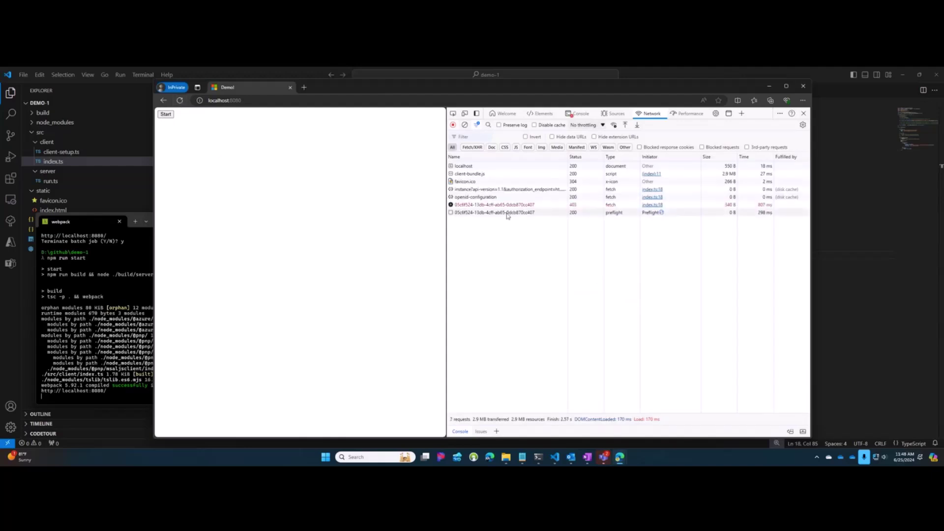
{"action": "left_click", "coordinate": [486, 206]}
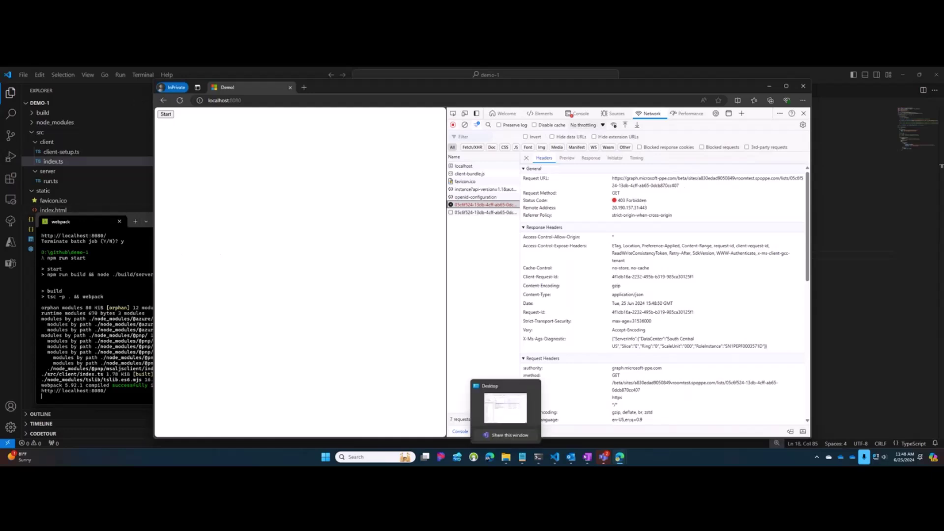
- Return to the Graph Explorer permissions request and change its method from GET to POST
{"action": "left_click", "coordinate": [598, 408]}
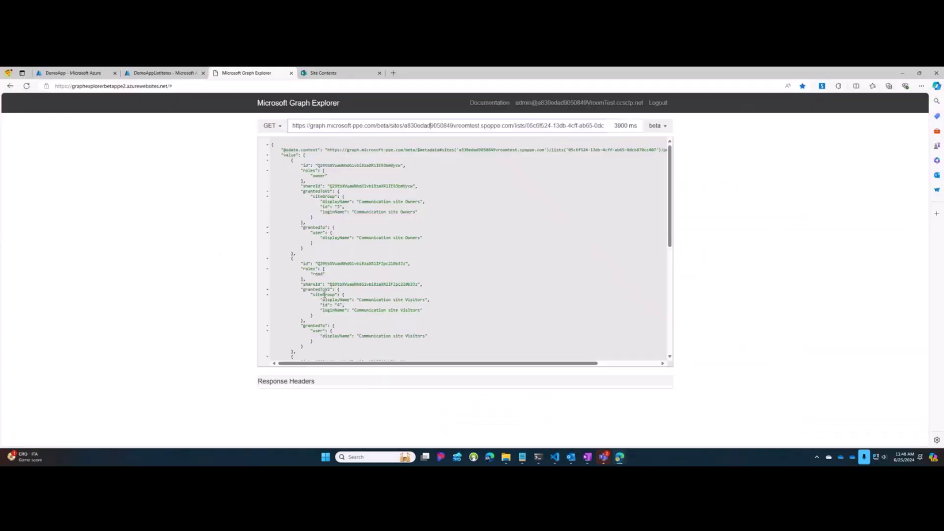
{"action": "left_click", "coordinate": [95, 75]}
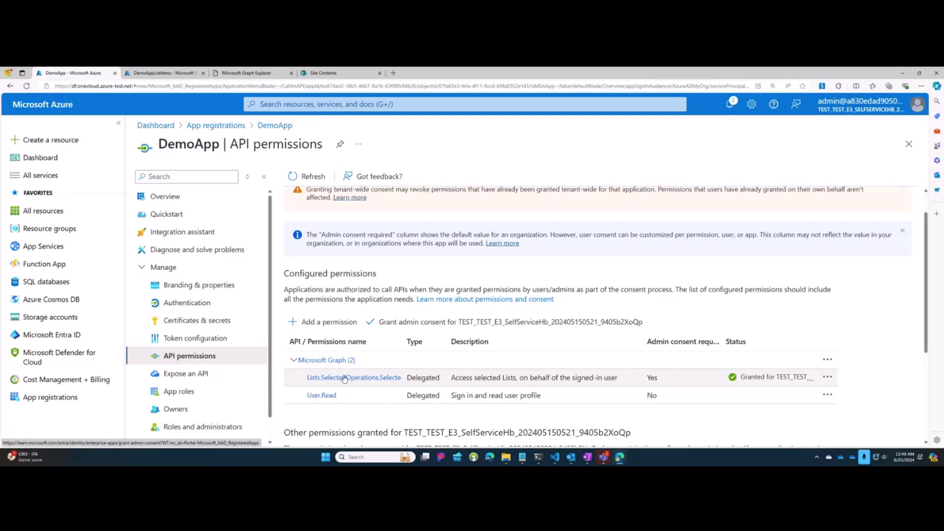
{"action": "left_click", "coordinate": [259, 75]}
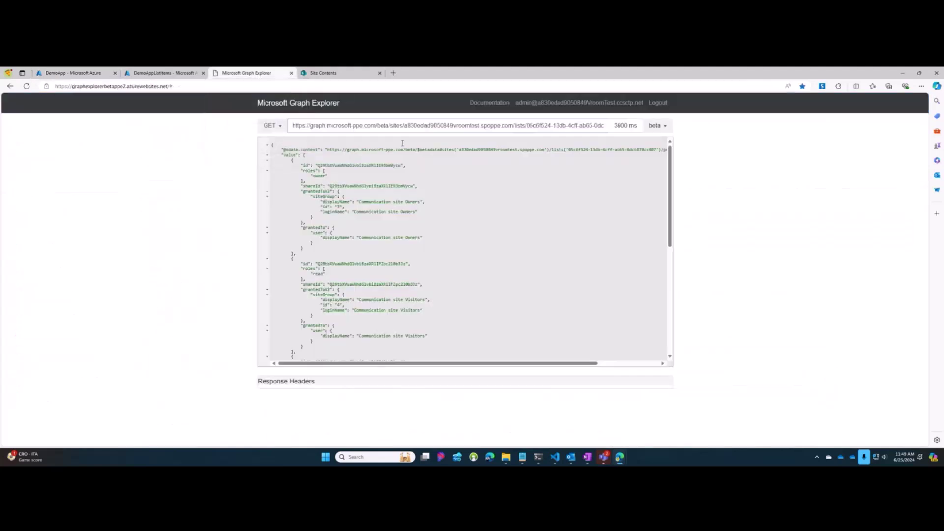
{"action": "left_click_drag", "start_coordinate": [377, 127], "coordinate": [710, 133]}
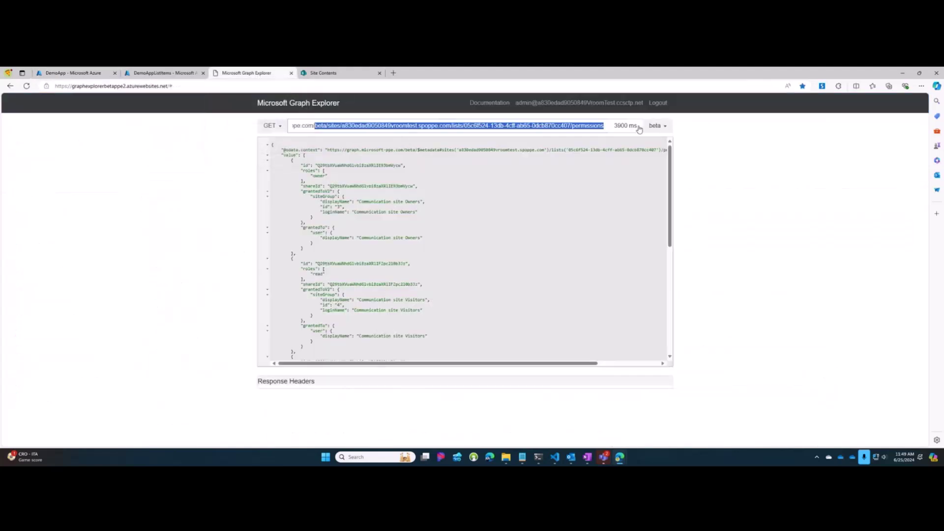
{"action": "left_click", "coordinate": [272, 126]}
{"action": "left_click", "coordinate": [267, 149]}
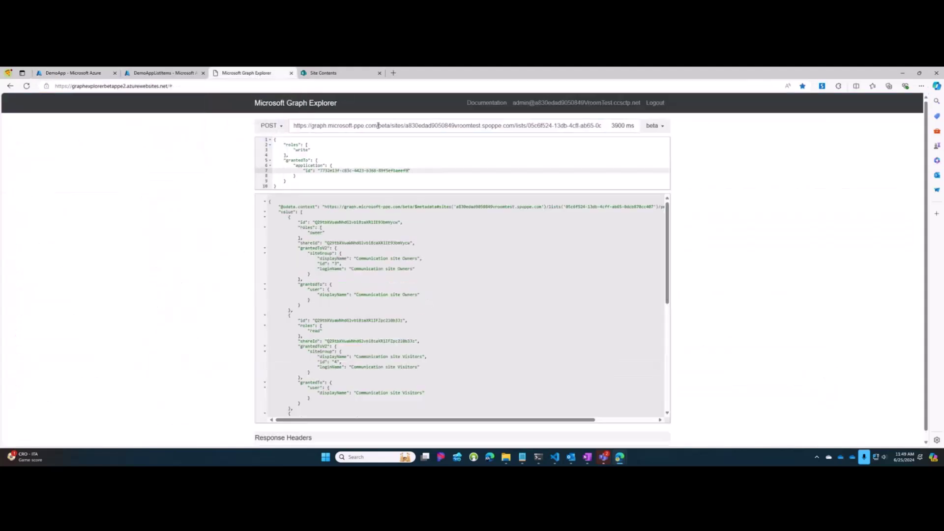
- Review the /permissions URL and the JSON body granting an application the write role
{"action": "left_click_drag", "start_coordinate": [528, 126], "coordinate": [590, 127]}
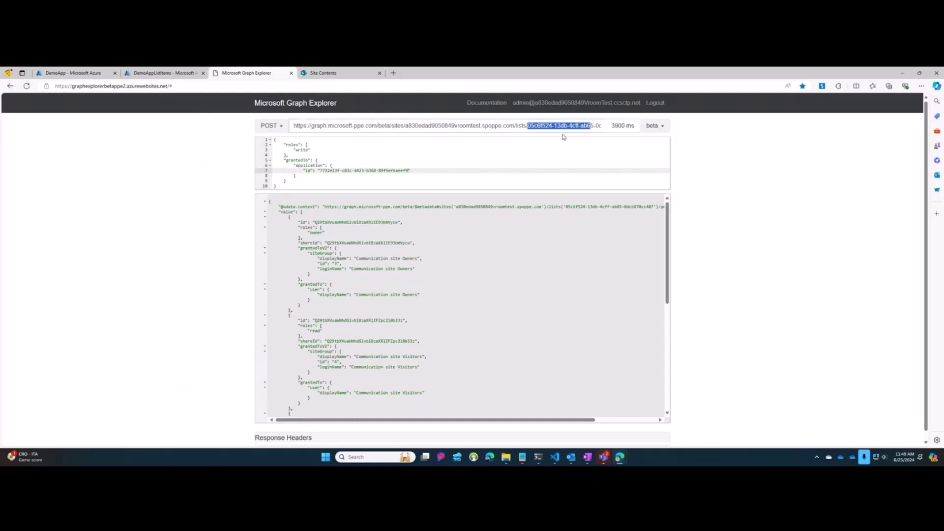
{"action": "left_click_drag", "start_coordinate": [528, 126], "coordinate": [706, 137]}
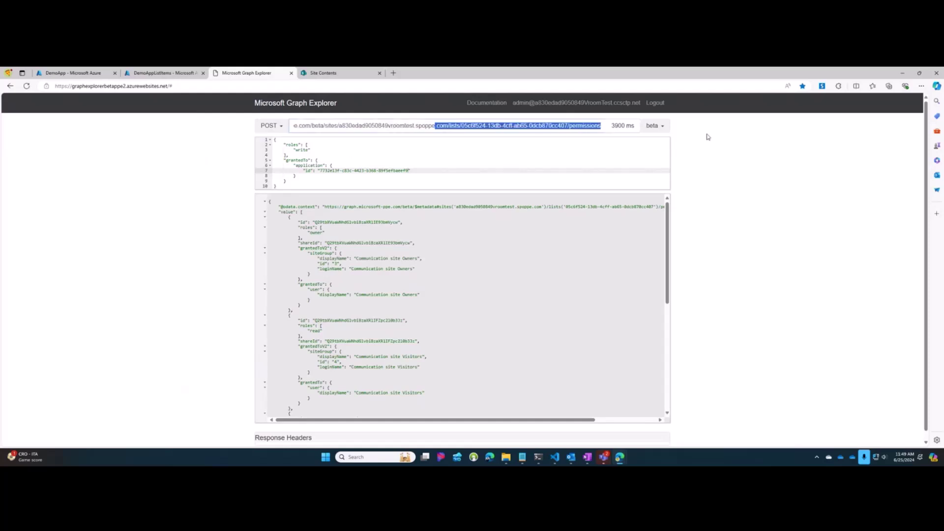
{"action": "left_click", "coordinate": [569, 126]}
{"action": "left_click_drag", "start_coordinate": [569, 126], "coordinate": [626, 127]}
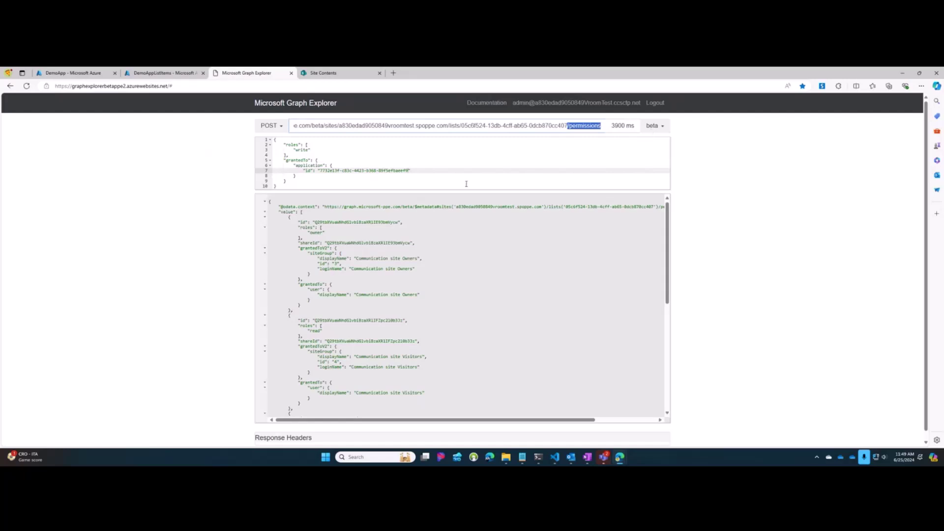
{"action": "left_click_drag", "start_coordinate": [291, 186], "coordinate": [268, 135]}
{"action": "left_click", "coordinate": [311, 154]}
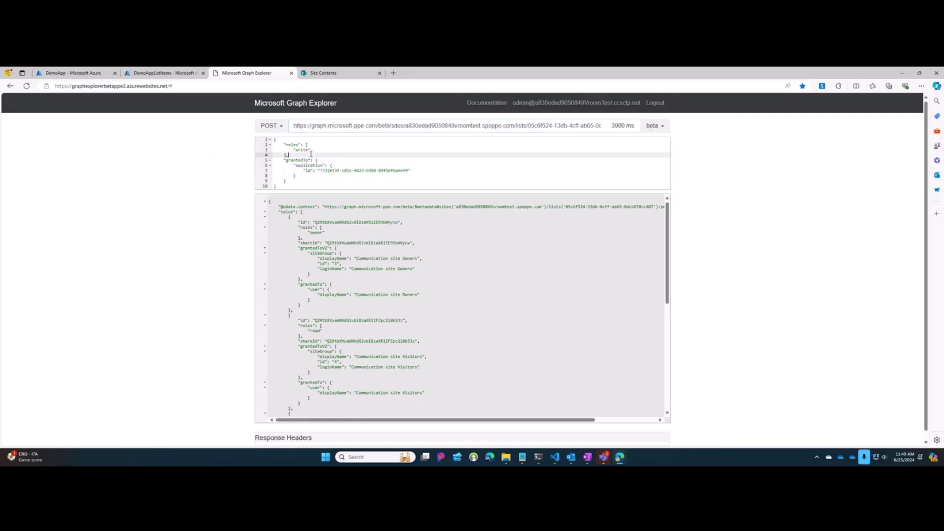
{"action": "key", "text": "ctrl+plus"}
{"action": "key", "text": "ctrl+minus"}
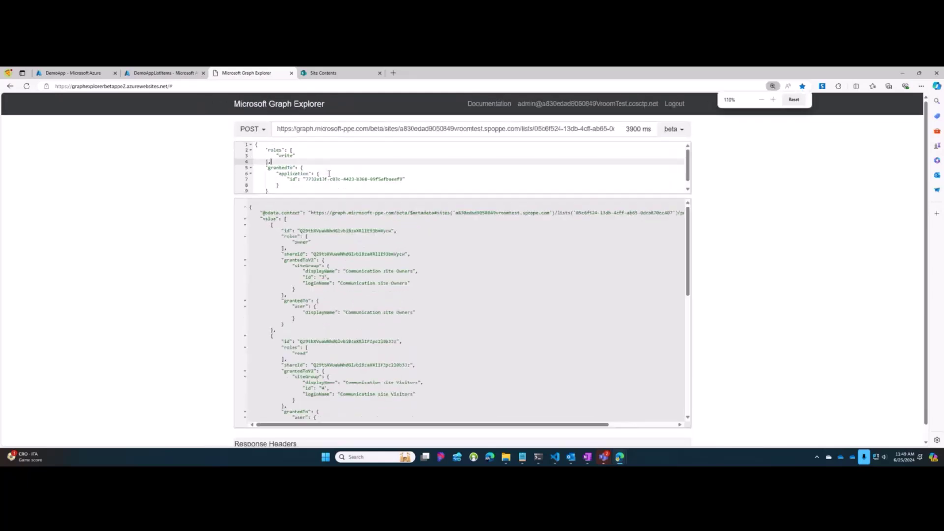
{"action": "key", "text": "ctrl+0"}
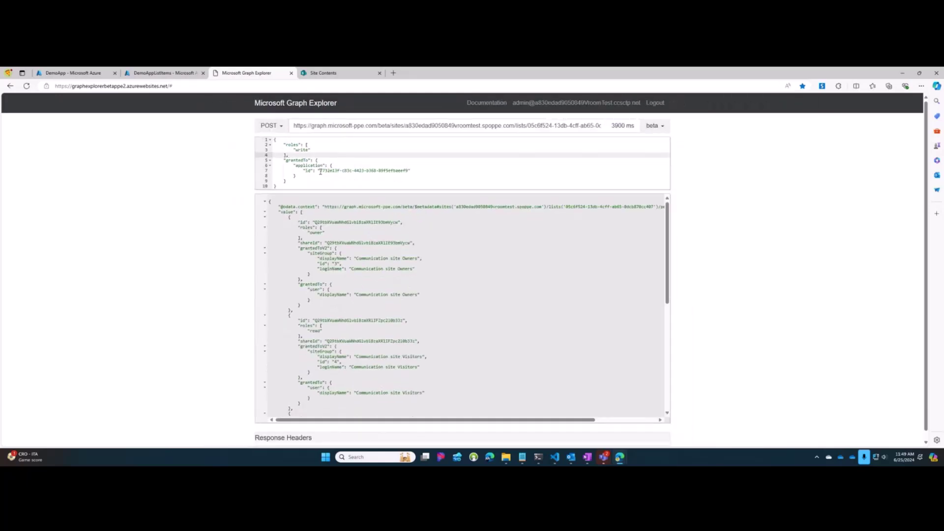
{"action": "left_click", "coordinate": [359, 171]}
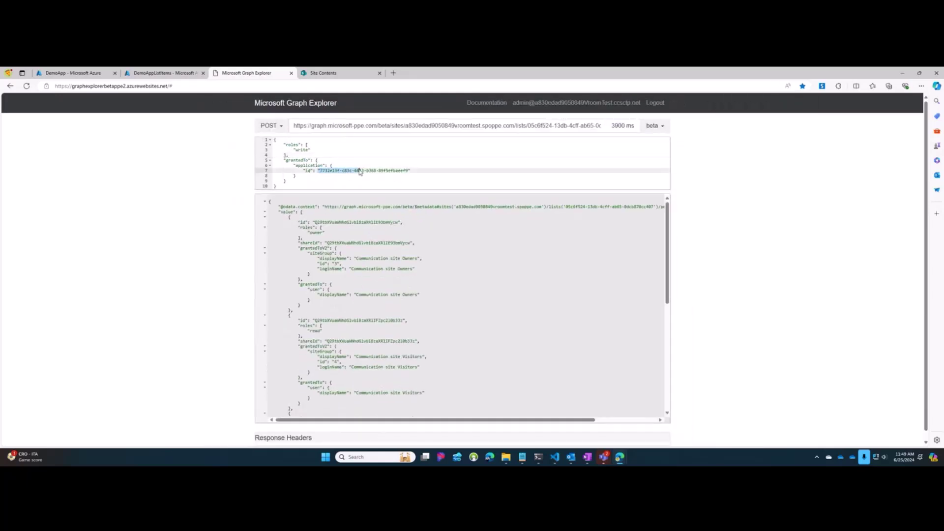
- Paste the demo app's appId from VS Code into the POST body id and send the write-permission request
{"action": "left_click", "coordinate": [554, 456]}
{"action": "scroll", "coordinate": [314, 299], "scroll_direction": "down", "scroll_amount": 1}
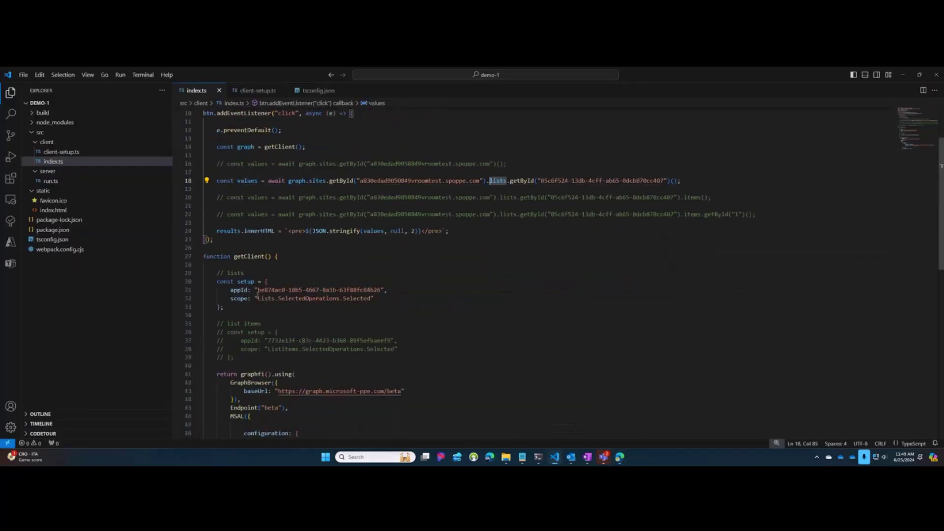
{"action": "left_click_drag", "start_coordinate": [258, 290], "coordinate": [382, 290]}
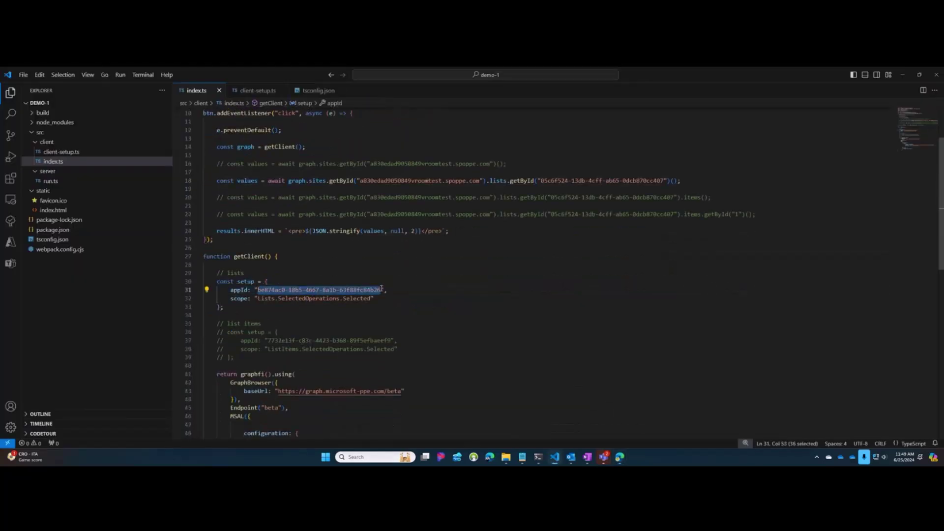
{"action": "mouse_move", "coordinate": [620, 457]}
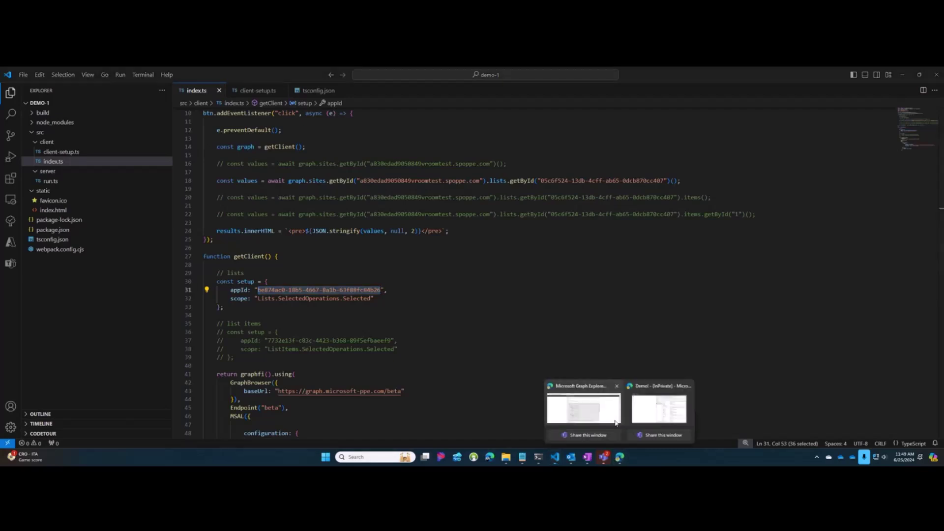
{"action": "left_click", "coordinate": [586, 413]}
{"action": "left_click_drag", "start_coordinate": [320, 171], "coordinate": [409, 171]}
{"action": "type", "text": "be874ac0-18b5-4667-8a1b-63f58fc84b26"}
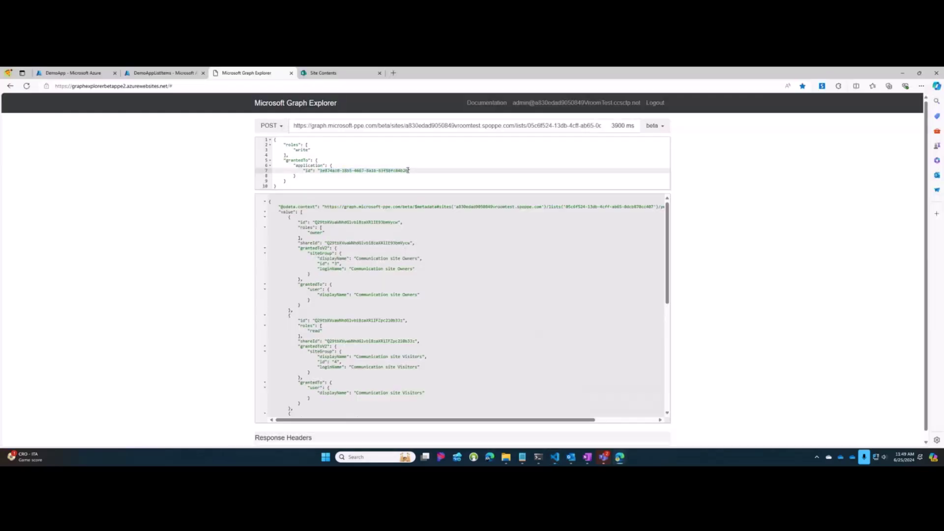
{"action": "left_click", "coordinate": [398, 127]}
{"action": "key", "text": "Return"}
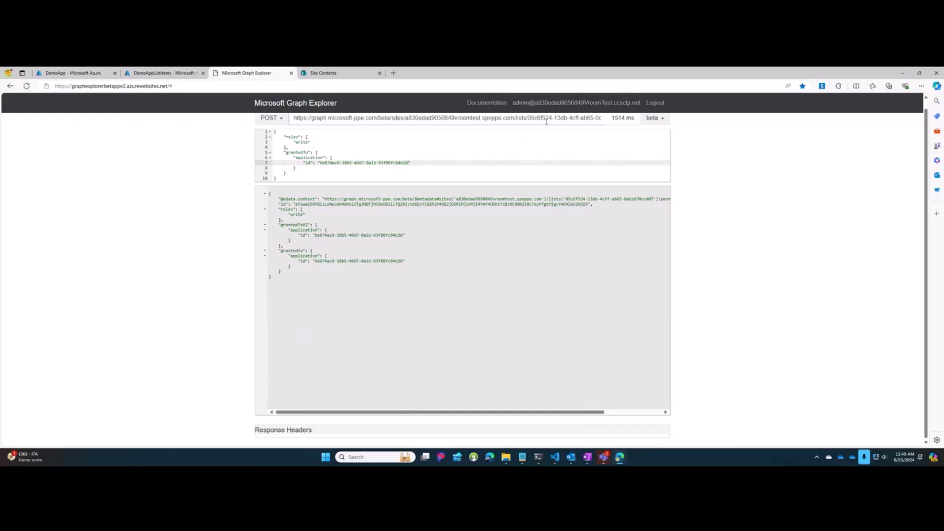
- Switch the method to GET and rerun the permissions query to confirm the new write entry
{"action": "left_click_drag", "start_coordinate": [541, 118], "coordinate": [786, 131]}
{"action": "left_click", "coordinate": [272, 119]}
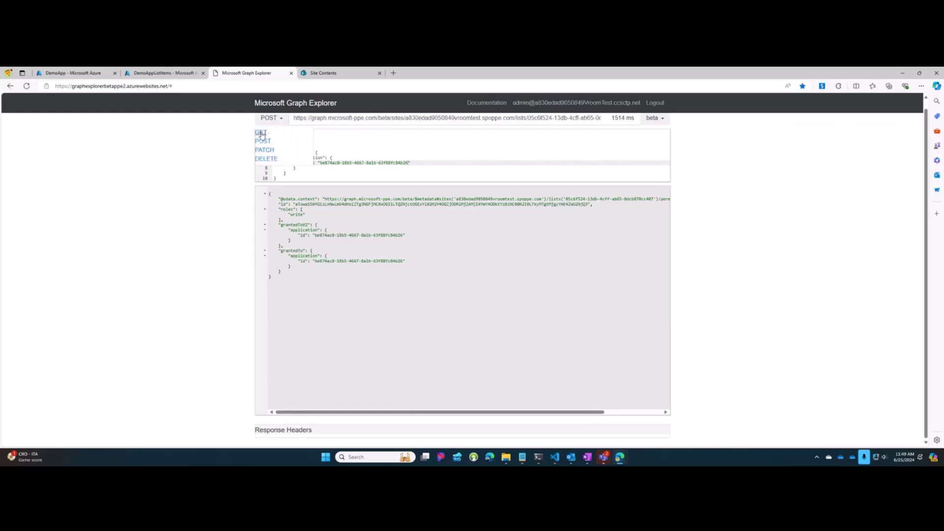
{"action": "left_click", "coordinate": [261, 133]}
{"action": "key", "text": "Return"}
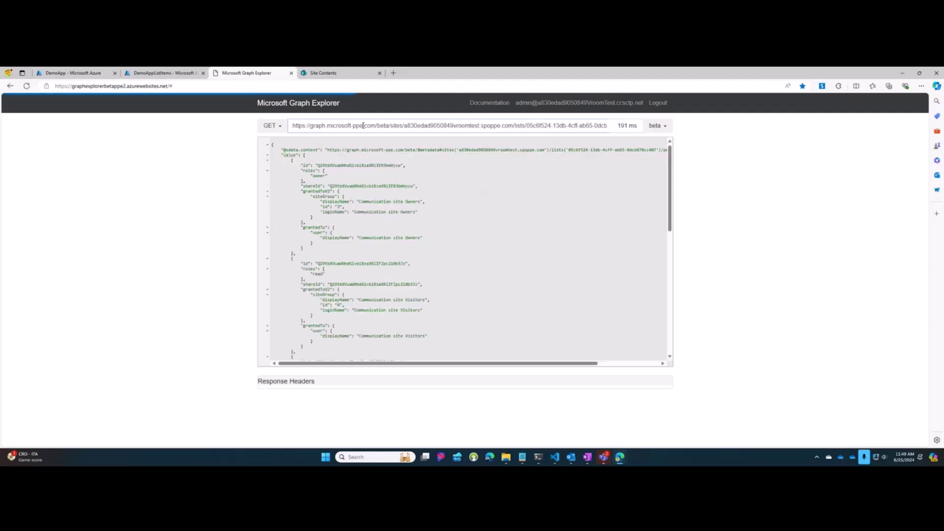
{"action": "left_click_drag", "start_coordinate": [670, 180], "coordinate": [669, 301]}
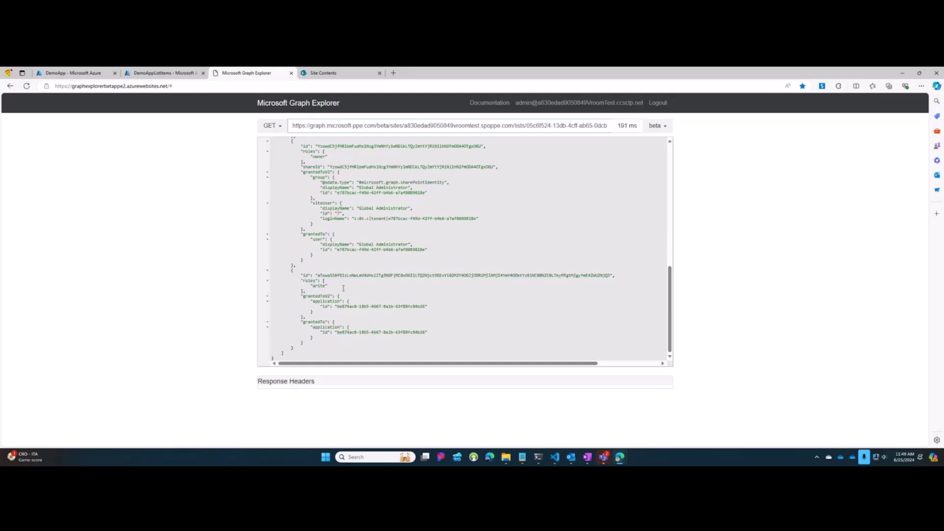
- Click Start in the InPrivate Demo window and inspect the headers of the 403 Forbidden request
{"action": "left_click", "coordinate": [173, 78]}
{"action": "left_click", "coordinate": [73, 73]}
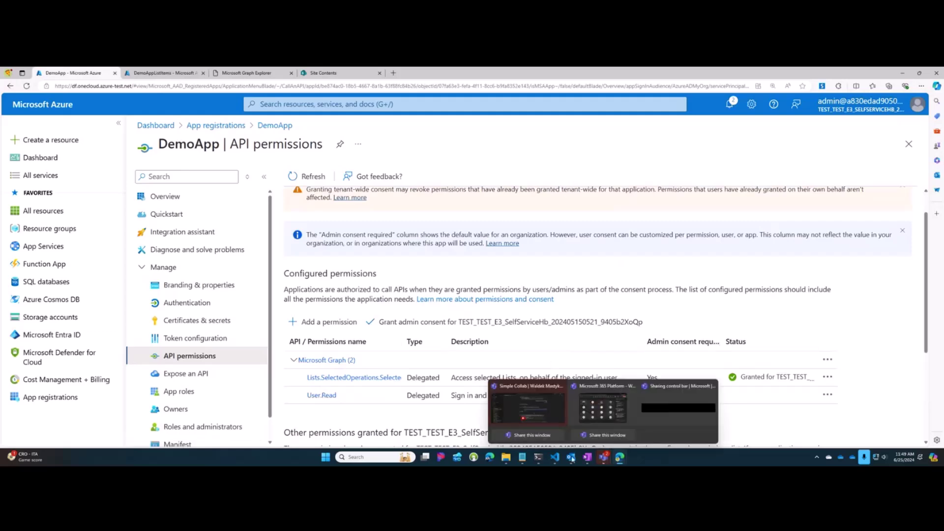
{"action": "left_click", "coordinate": [555, 457]}
{"action": "mouse_move", "coordinate": [570, 457]}
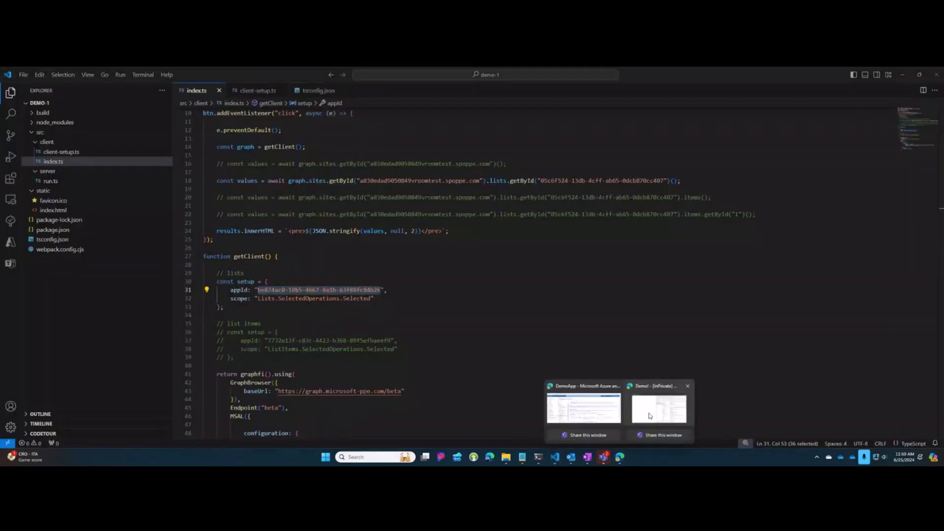
{"action": "left_click", "coordinate": [659, 408]}
{"action": "left_click", "coordinate": [166, 114]}
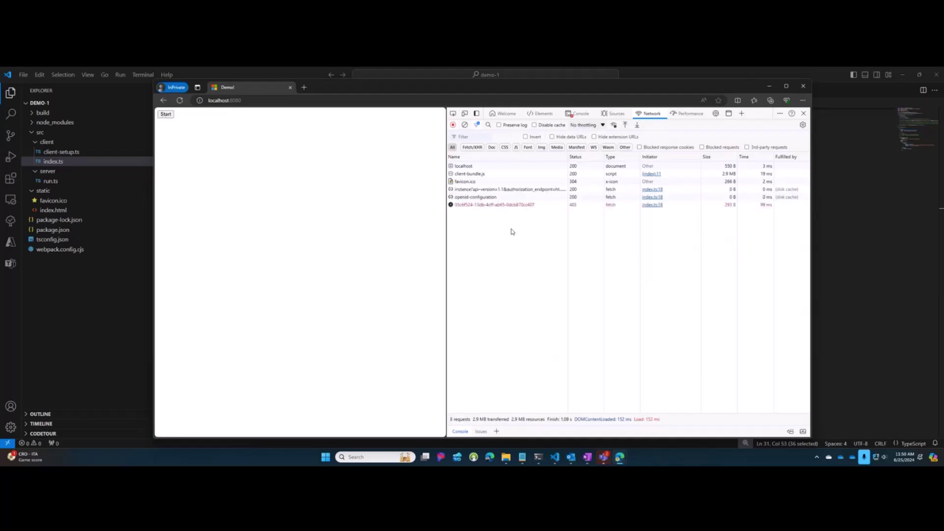
{"action": "left_click", "coordinate": [515, 205]}
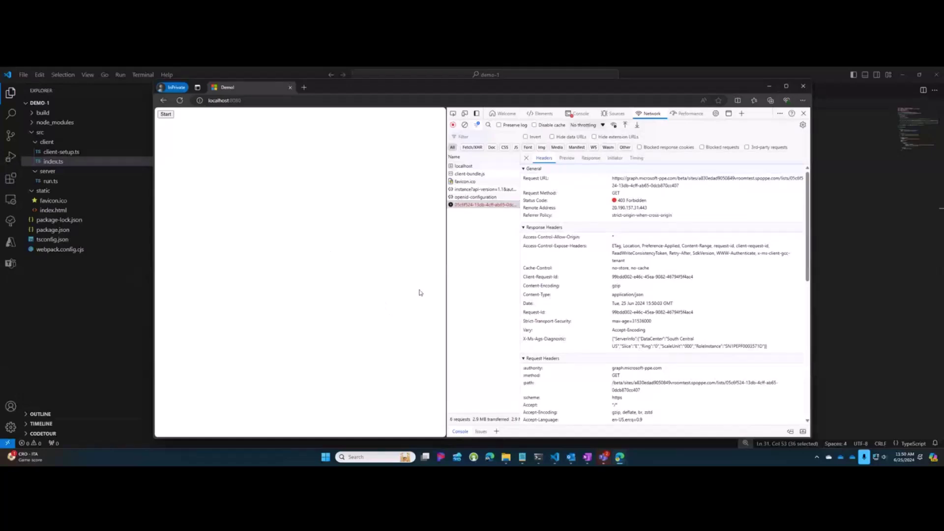
{"action": "mouse_move", "coordinate": [619, 457]}
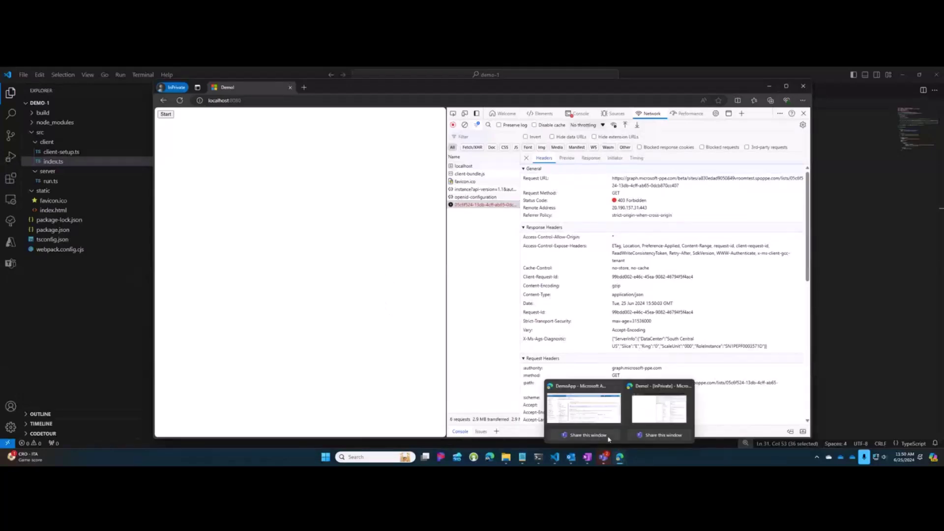
{"action": "left_click", "coordinate": [608, 440]}
- Share Read access to the Communication site with the test user, with Send email unchecked
{"action": "left_click", "coordinate": [336, 74]}
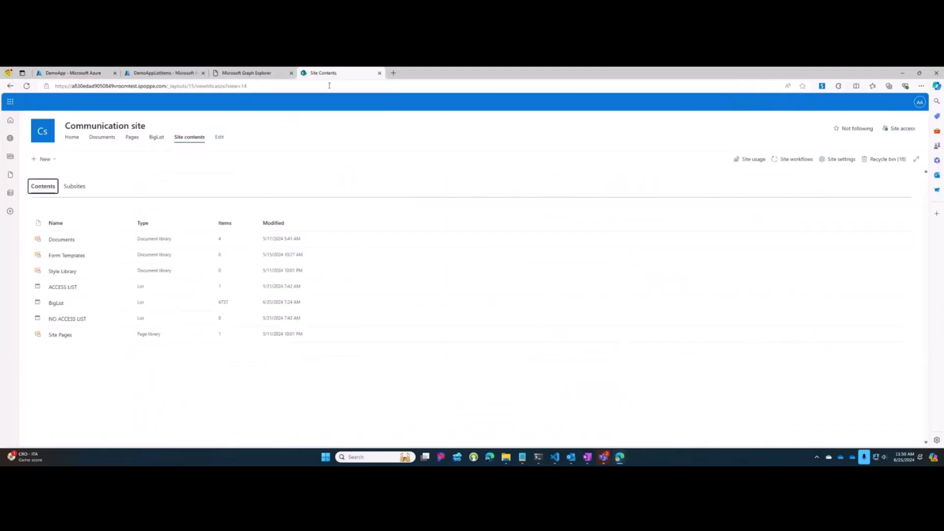
{"action": "left_click", "coordinate": [895, 131]}
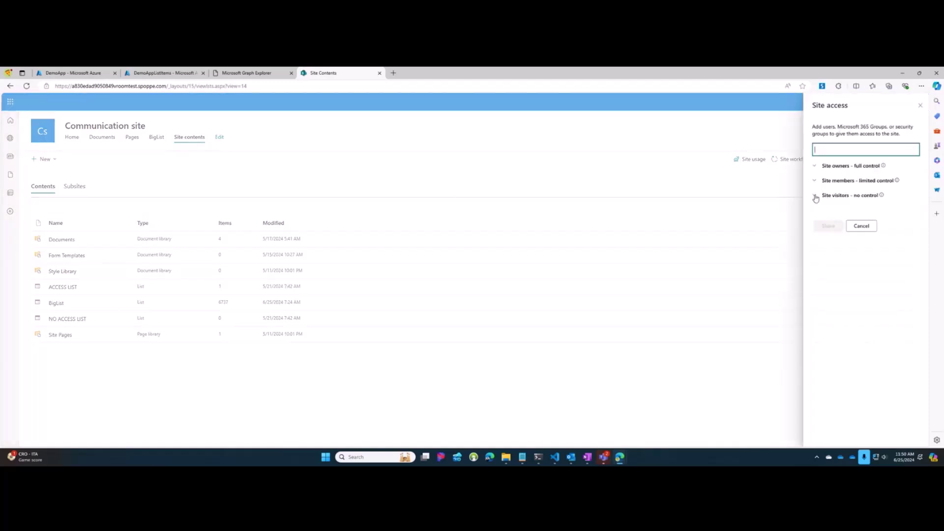
{"action": "left_click", "coordinate": [816, 197]}
{"action": "left_click", "coordinate": [829, 147]}
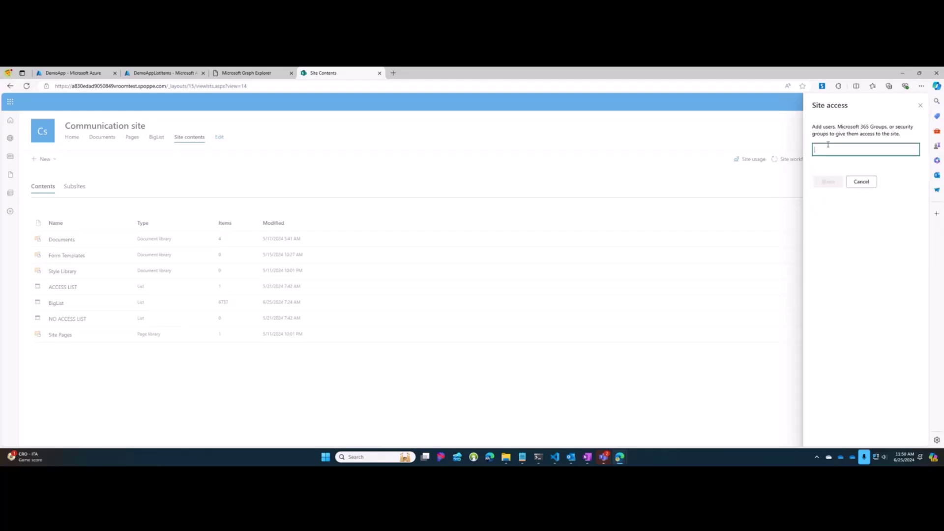
{"action": "type", "text": "user"}
{"action": "left_click", "coordinate": [836, 167]}
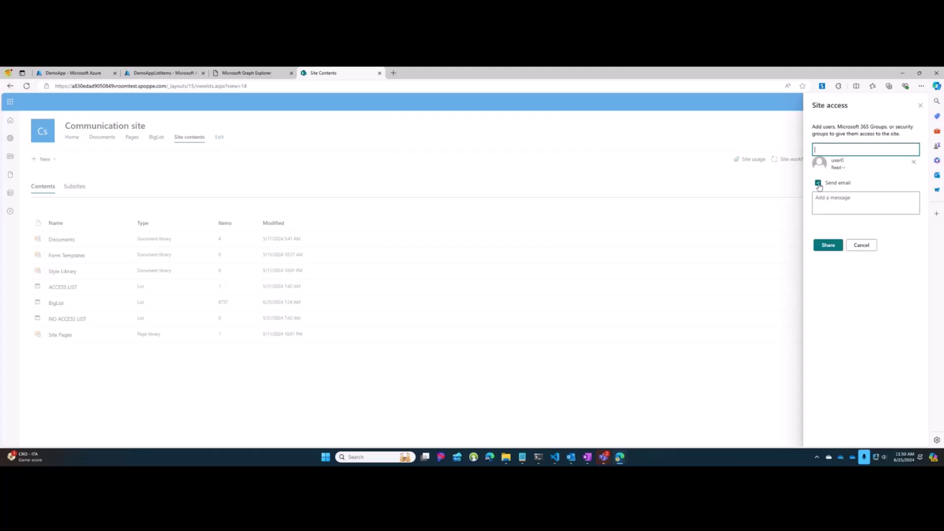
{"action": "left_click", "coordinate": [819, 185]}
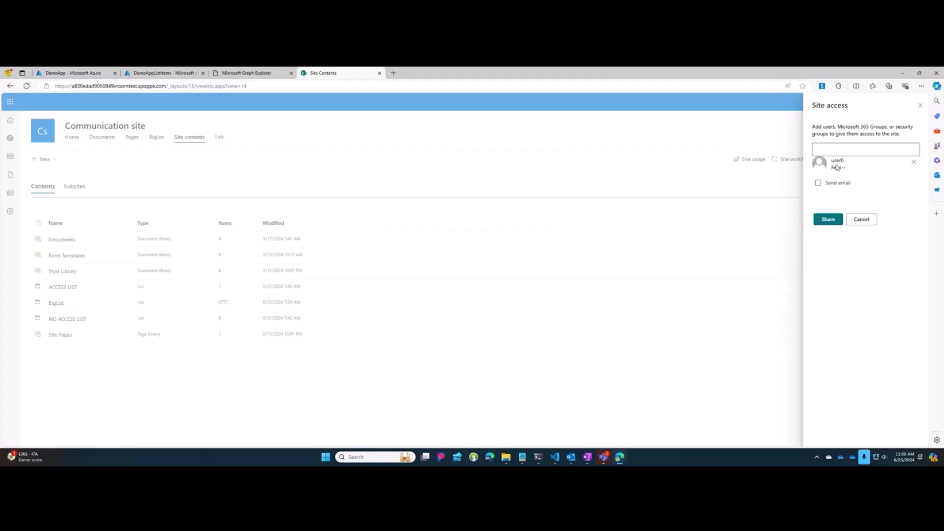
{"action": "left_click", "coordinate": [828, 219]}
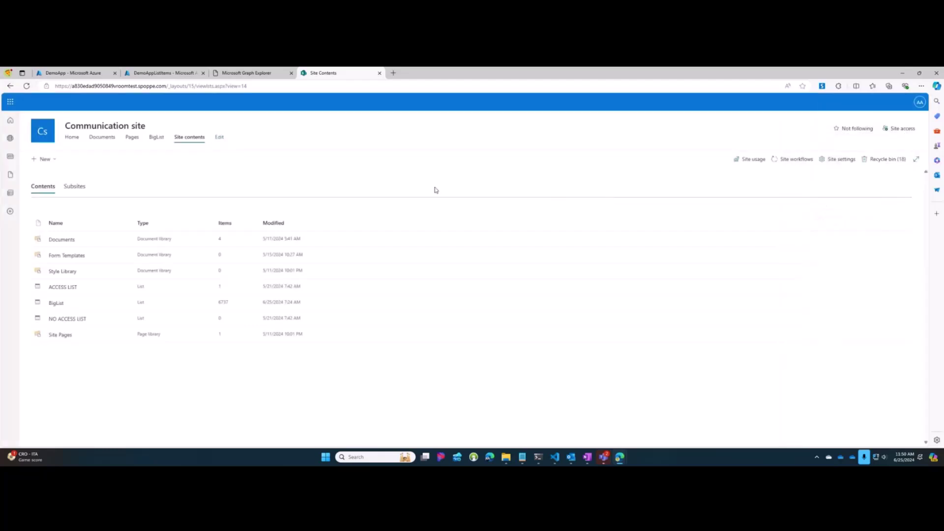
{"action": "left_click", "coordinate": [553, 460]}
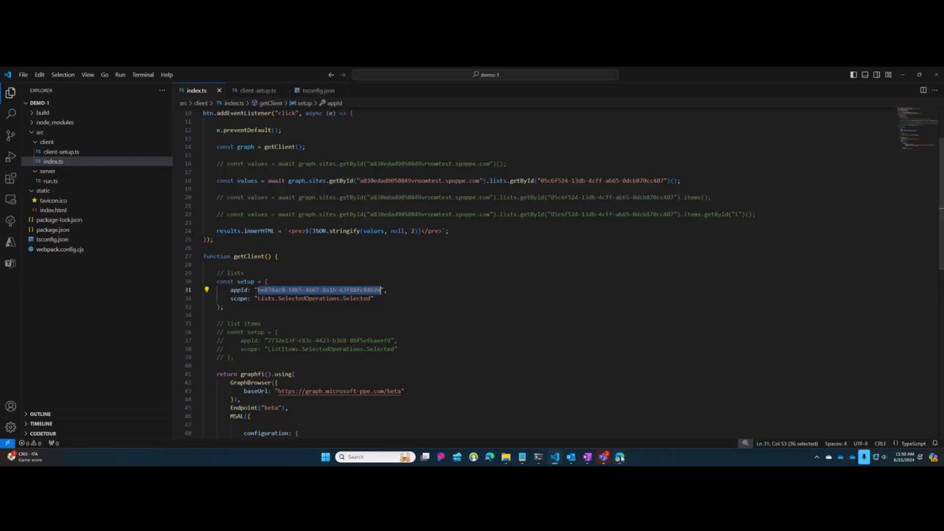
- Reload the demo, click Start, and review BigList's returned JSON, including its webUrl and display name
{"action": "mouse_move", "coordinate": [619, 458]}
{"action": "left_click", "coordinate": [674, 408]}
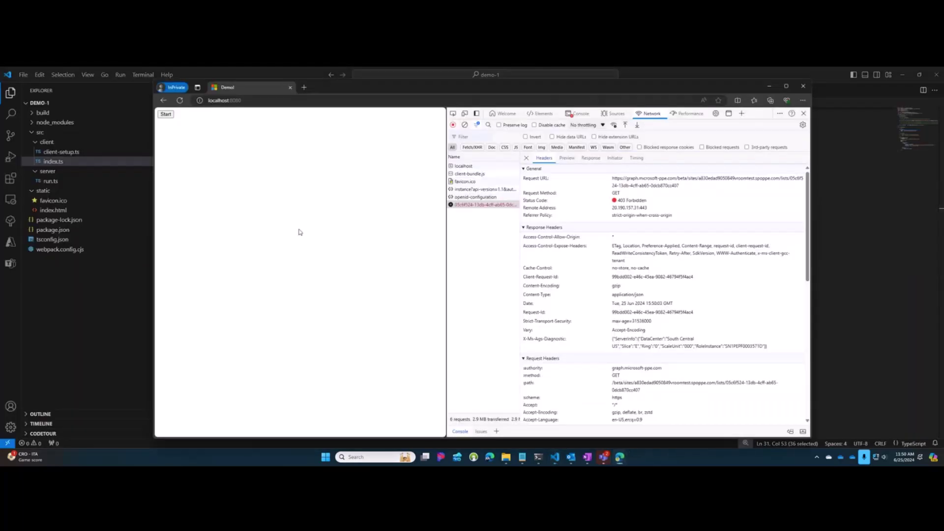
{"action": "left_click", "coordinate": [180, 100]}
{"action": "left_click", "coordinate": [166, 116]}
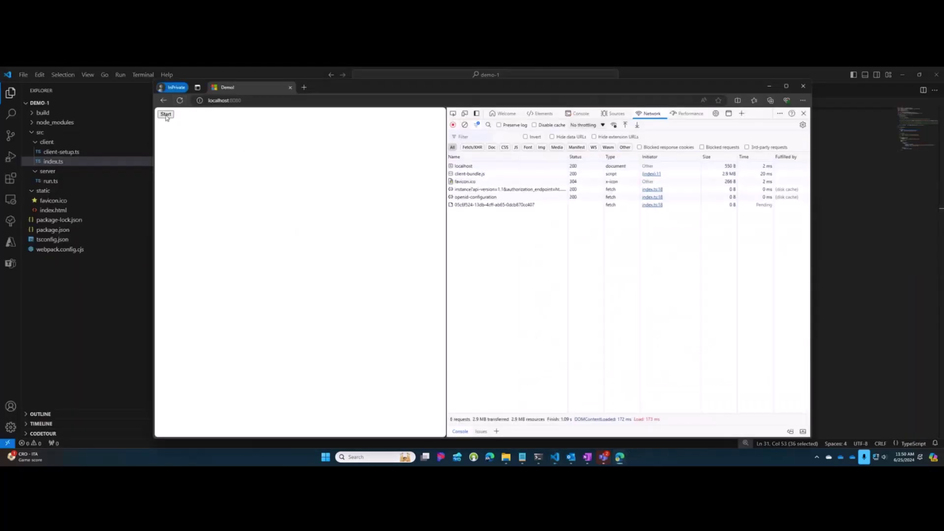
{"action": "left_click_drag", "start_coordinate": [167, 129], "coordinate": [249, 326]}
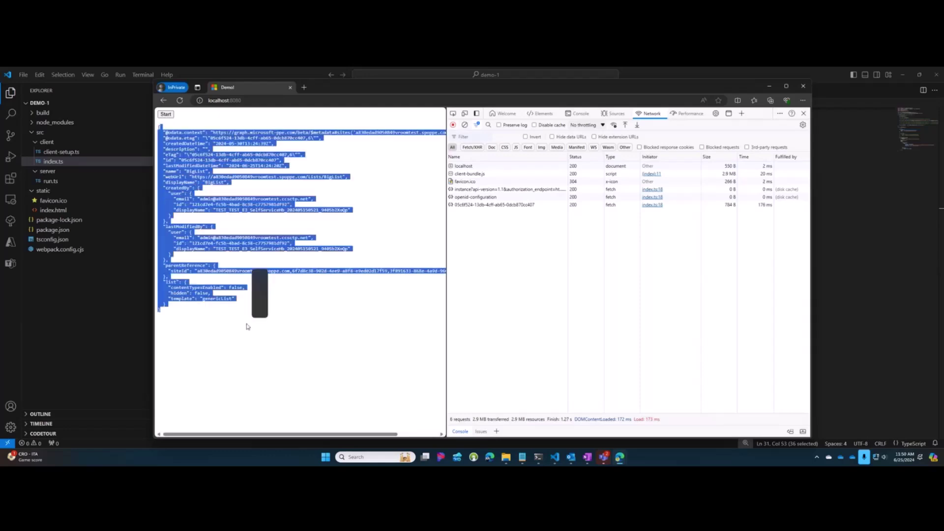
{"action": "left_click", "coordinate": [250, 295]}
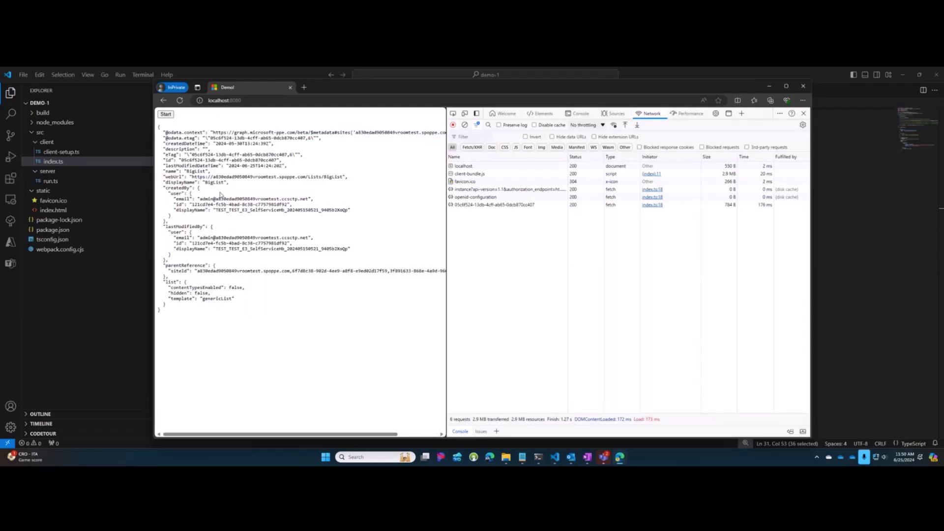
{"action": "triple_click", "coordinate": [289, 178]}
{"action": "left_click", "coordinate": [353, 219]}
{"action": "left_click_drag", "start_coordinate": [203, 182], "coordinate": [270, 182]}
{"action": "left_click", "coordinate": [269, 182]}
{"action": "left_click", "coordinate": [854, 330]}
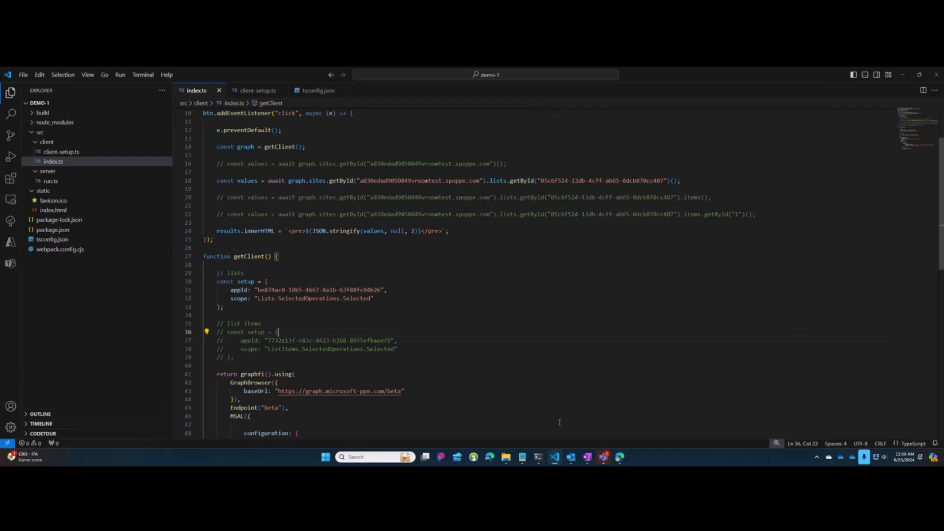
- In index.ts, comment out the list-fetching line and uncomment the list-items query
{"action": "mouse_move", "coordinate": [619, 457]}
{"action": "left_click", "coordinate": [662, 408]}
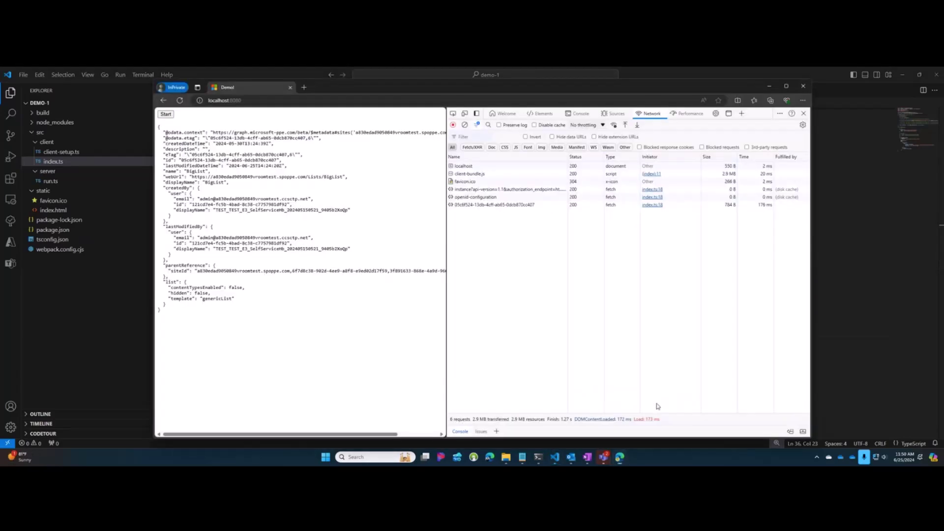
{"action": "left_click", "coordinate": [839, 296]}
{"action": "scroll", "coordinate": [266, 295], "scroll_direction": "up", "scroll_amount": 3}
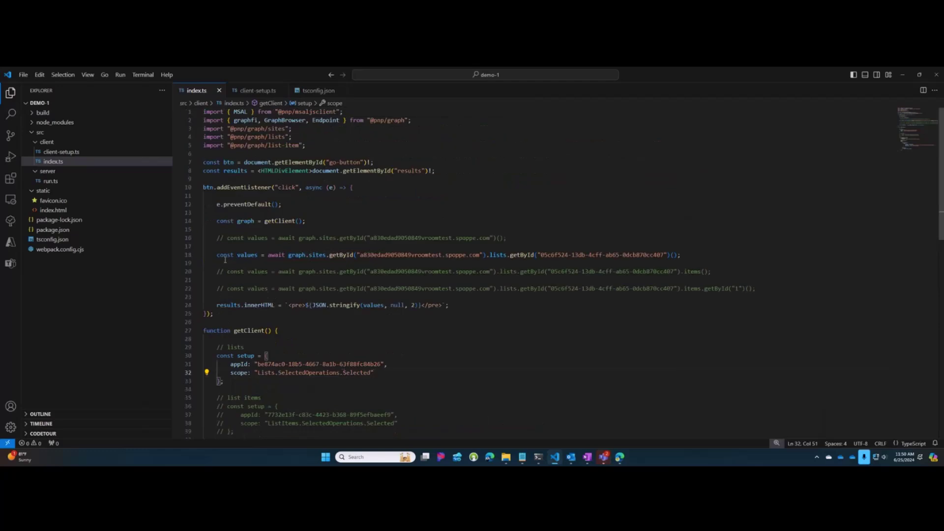
{"action": "left_click", "coordinate": [226, 255]}
{"action": "key", "text": "ctrl+slash"}
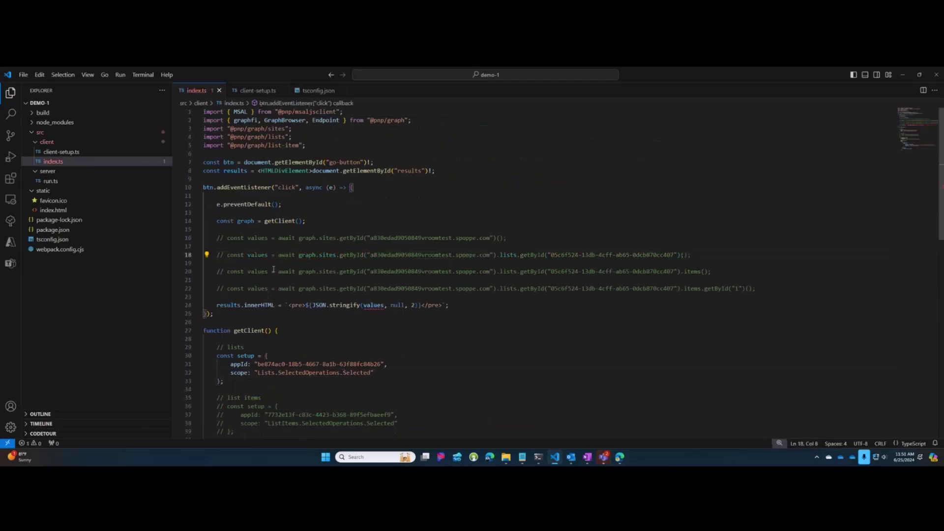
{"action": "left_click", "coordinate": [228, 272]}
{"action": "key", "text": "ctrl+slash"}
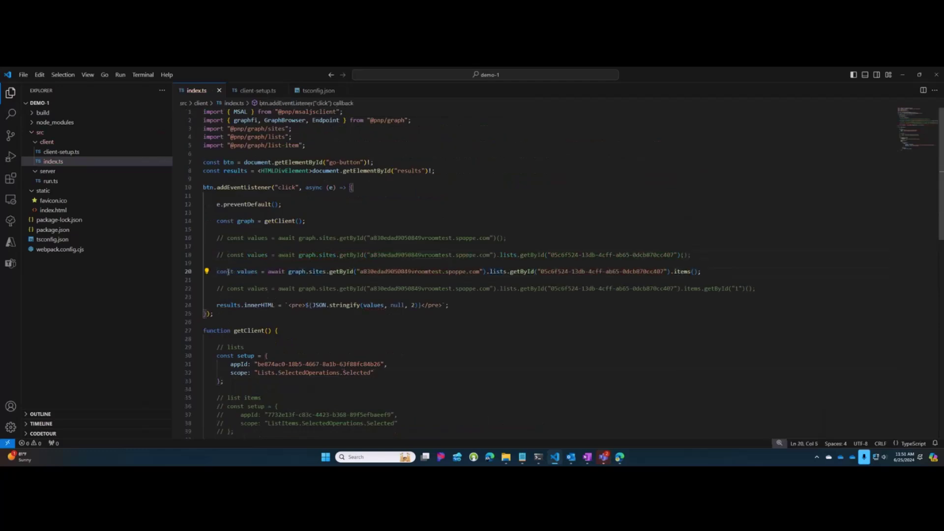
- Rerun npm run start in the terminal to rebuild and serve the updated demo
{"action": "left_click", "coordinate": [538, 457]}
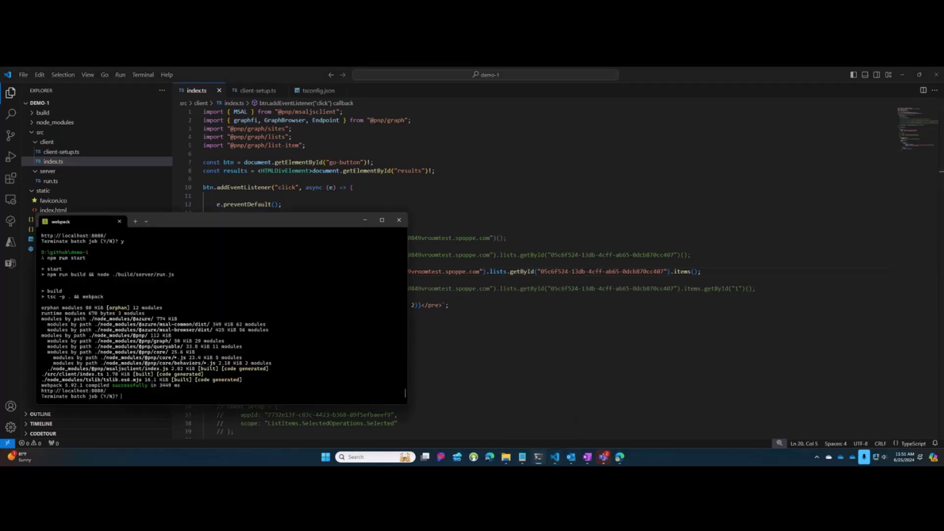
{"action": "key", "text": "Up"}
{"action": "key", "text": "Return"}
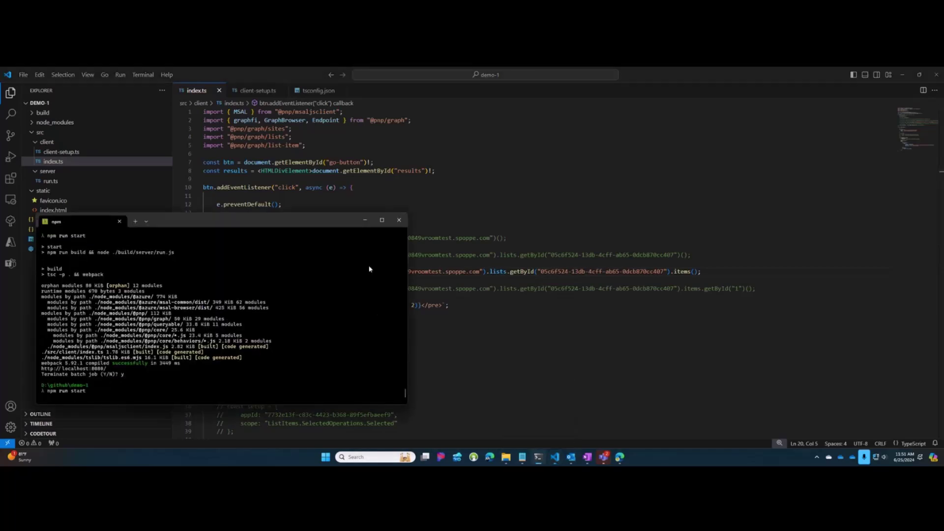
{"action": "left_click", "coordinate": [444, 268]}
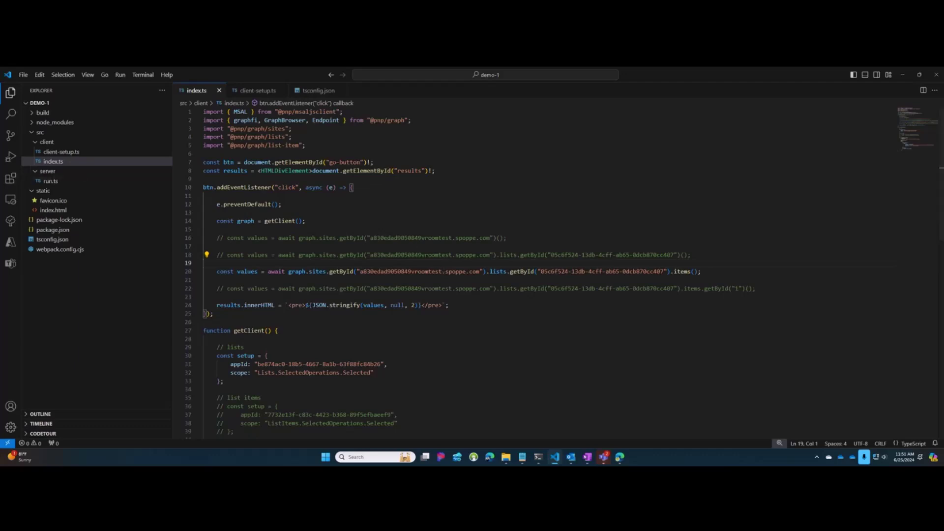
- Reload the demo, click Start, and inspect the list items request's headers in the Network tab
{"action": "mouse_move", "coordinate": [620, 457]}
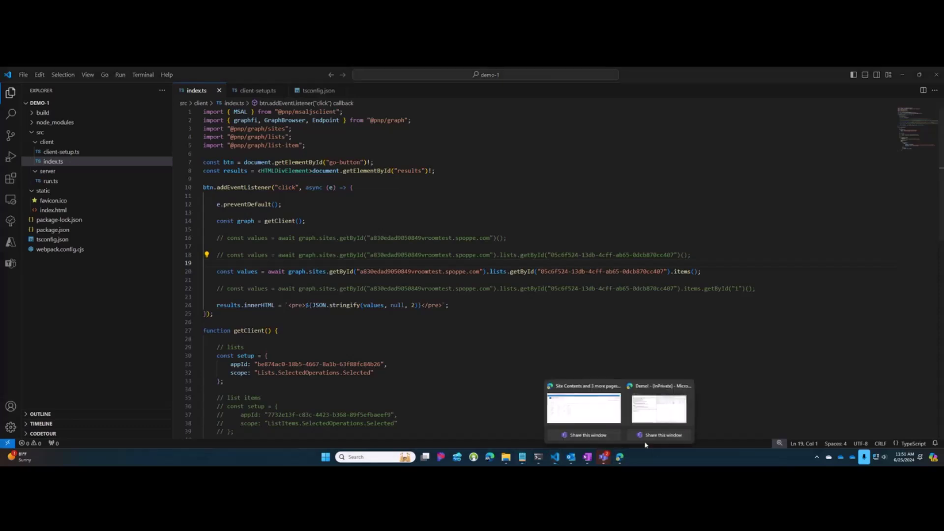
{"action": "left_click", "coordinate": [660, 419]}
{"action": "left_click", "coordinate": [180, 100]}
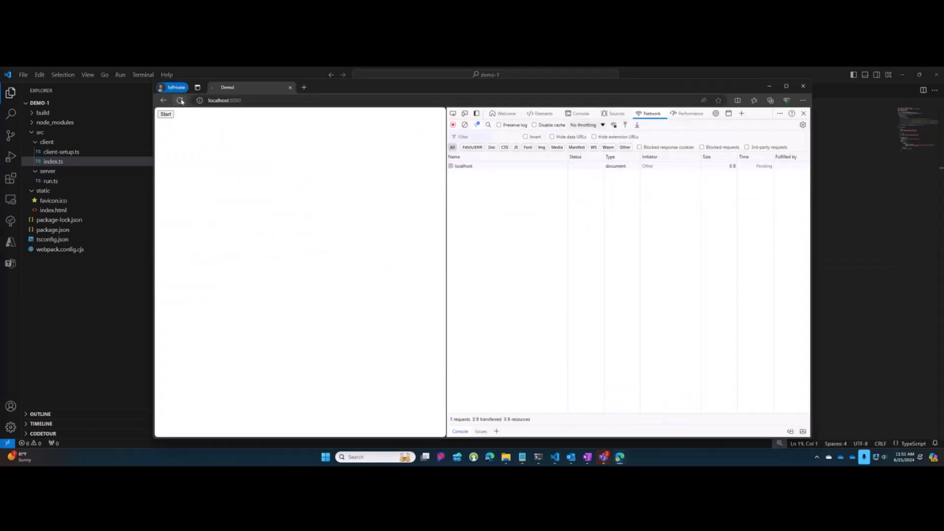
{"action": "left_click", "coordinate": [166, 114]}
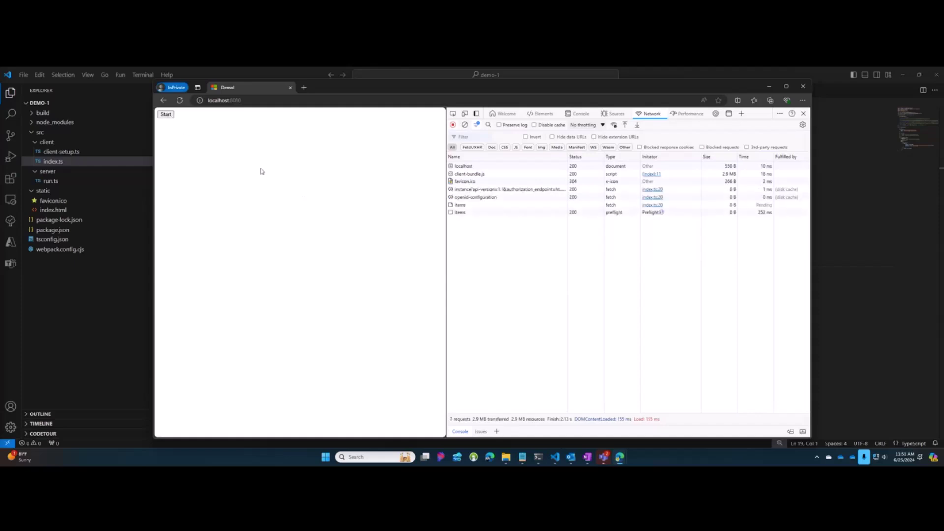
{"action": "left_click", "coordinate": [461, 213]}
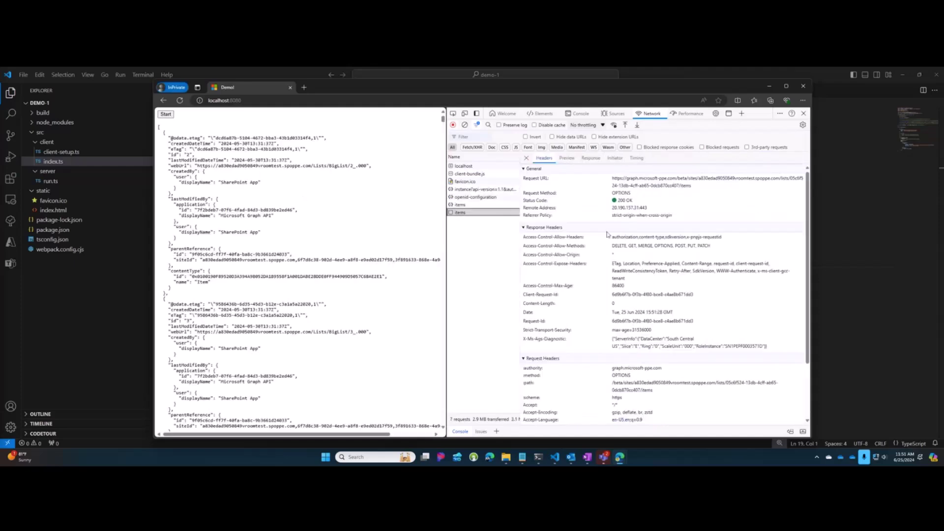
{"action": "scroll", "coordinate": [335, 301], "scroll_direction": "down", "scroll_amount": 1}
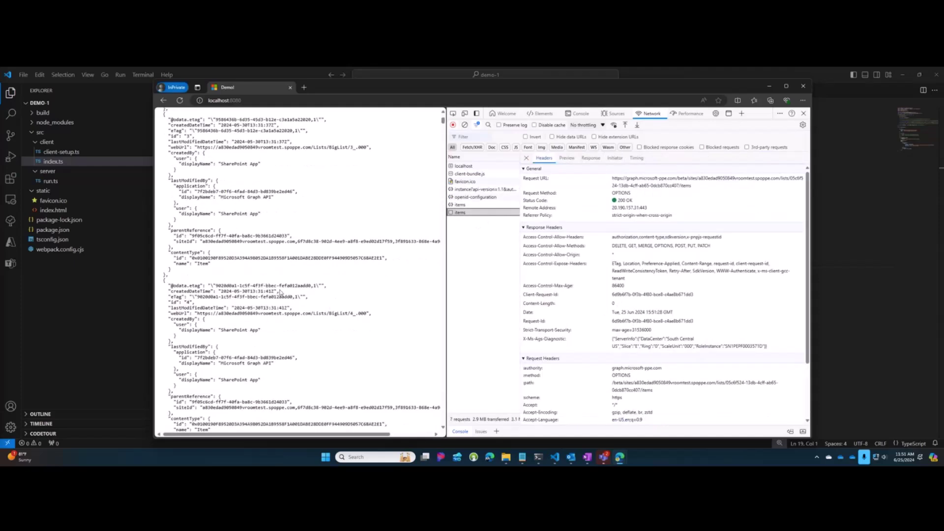
{"action": "scroll", "coordinate": [281, 292], "scroll_direction": "up", "scroll_amount": 1}
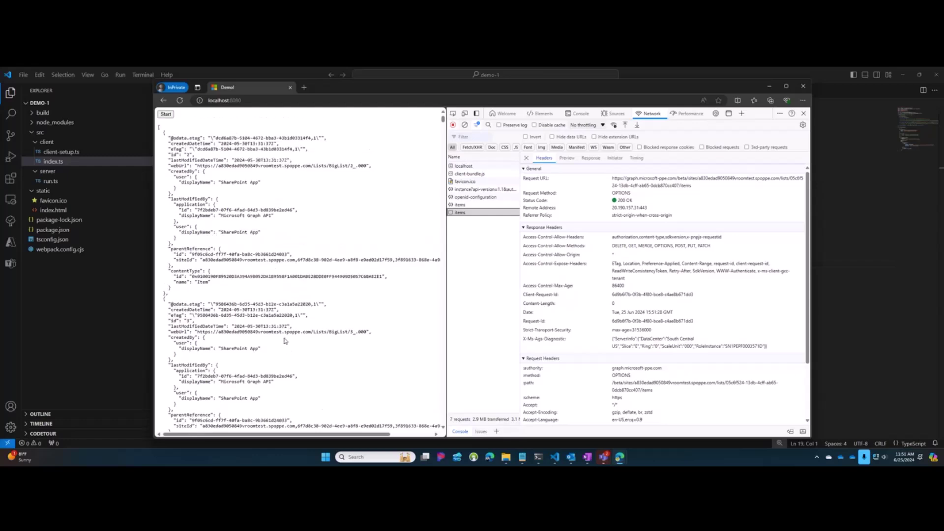
{"action": "scroll", "coordinate": [285, 340], "scroll_direction": "down", "scroll_amount": 5}
{"action": "scroll", "coordinate": [285, 341], "scroll_direction": "down", "scroll_amount": 1}
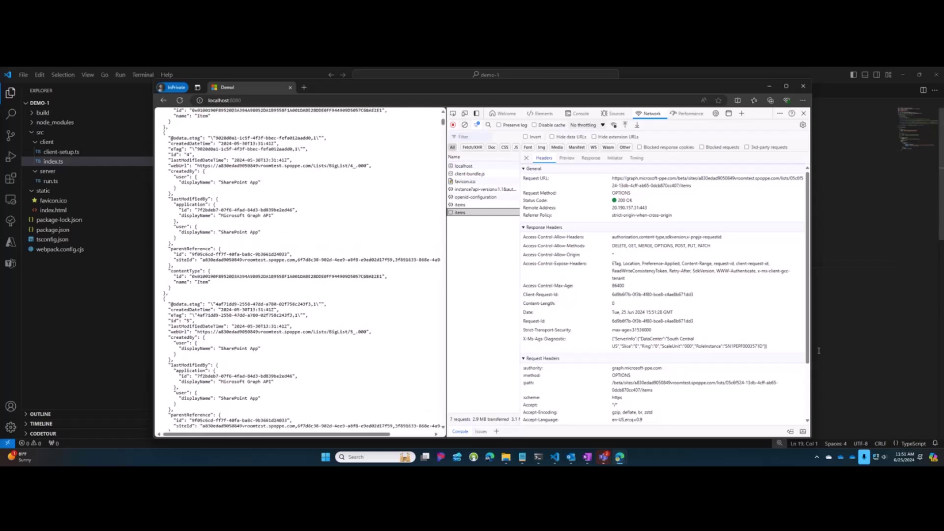
{"action": "left_click", "coordinate": [837, 343]}
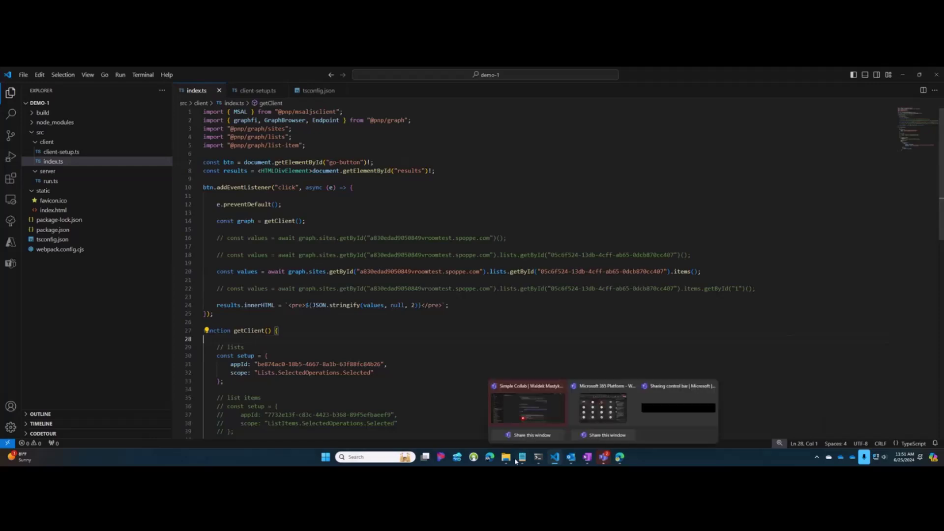
- Switch the demo request from the list's items (line 20) back to the list itself (line 18)
{"action": "left_click", "coordinate": [203, 297]}
{"action": "left_click", "coordinate": [217, 271]}
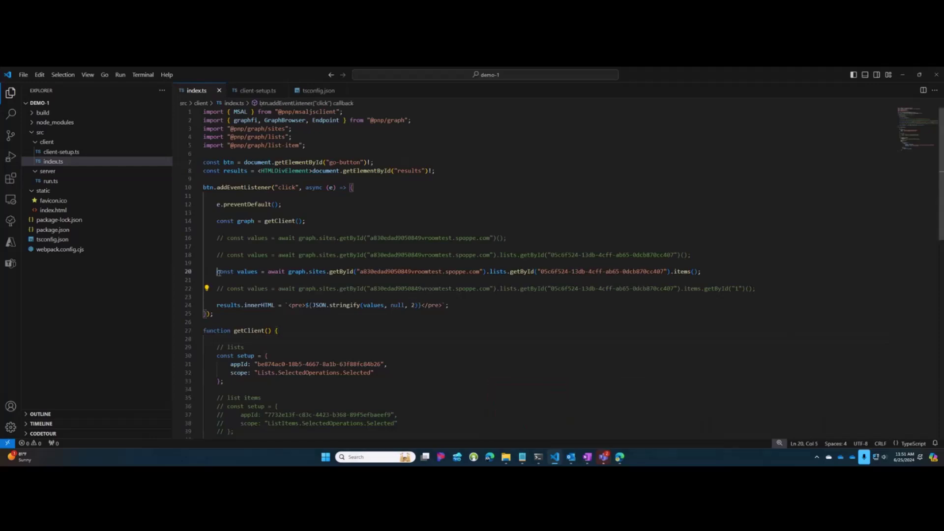
{"action": "key", "text": "ctrl+slash"}
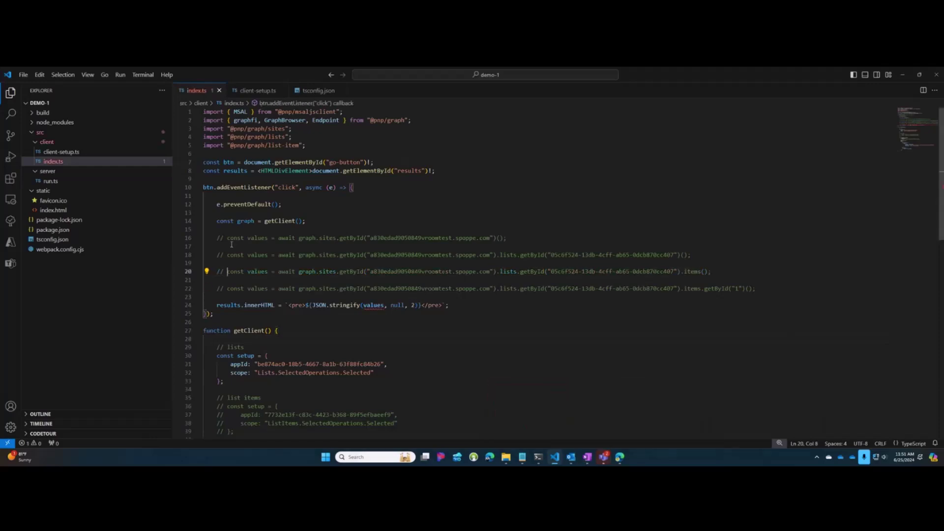
{"action": "left_click", "coordinate": [227, 254]}
{"action": "key", "text": "ctrl+slash"}
- Enable the ListItems.SelectedOperations.Selected setup block and comment out the lists setup block
{"action": "scroll", "coordinate": [289, 272], "scroll_direction": "down", "scroll_amount": 2}
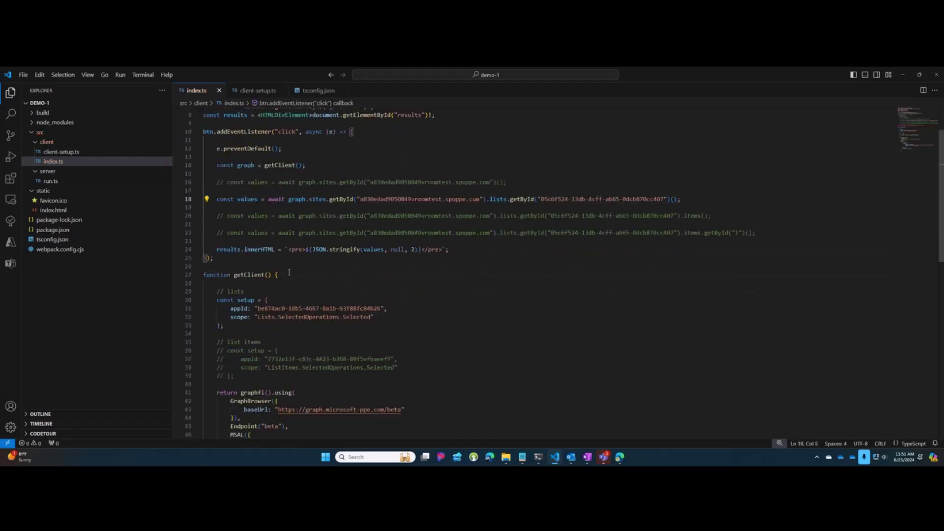
{"action": "left_click_drag", "start_coordinate": [242, 375], "coordinate": [147, 351]}
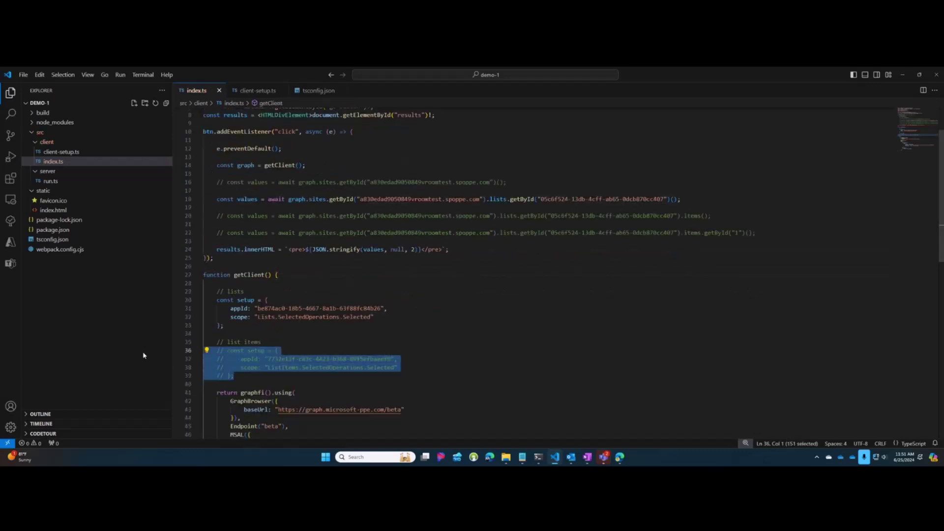
{"action": "key", "text": "ctrl+slash"}
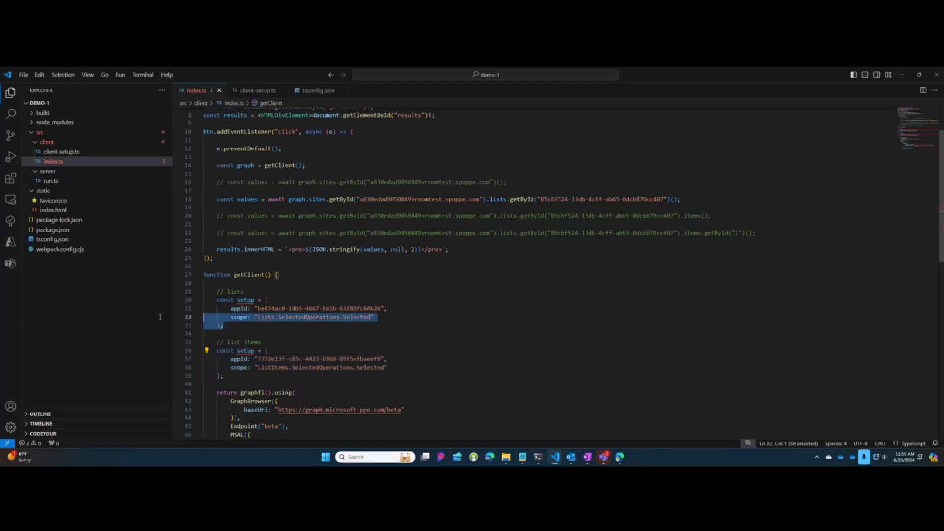
{"action": "left_click_drag", "start_coordinate": [225, 326], "coordinate": [153, 305]}
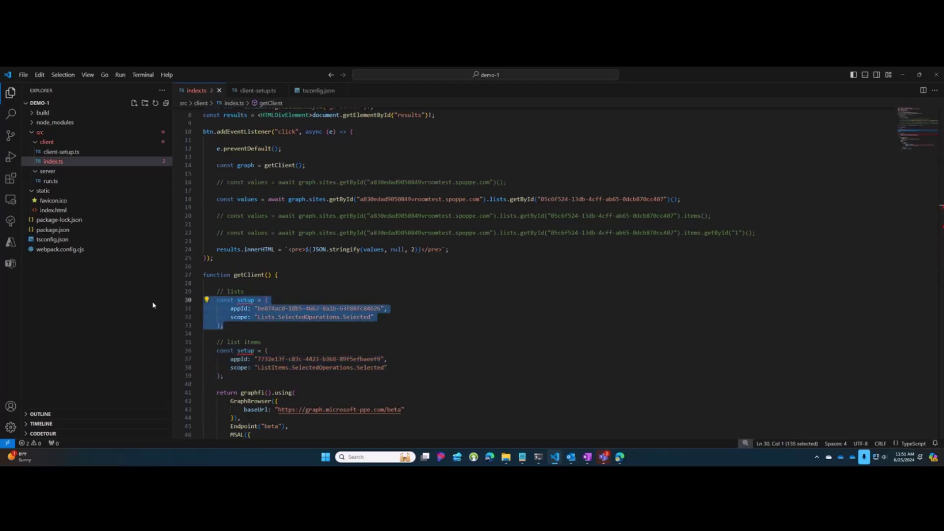
{"action": "key", "text": "ctrl+slash"}
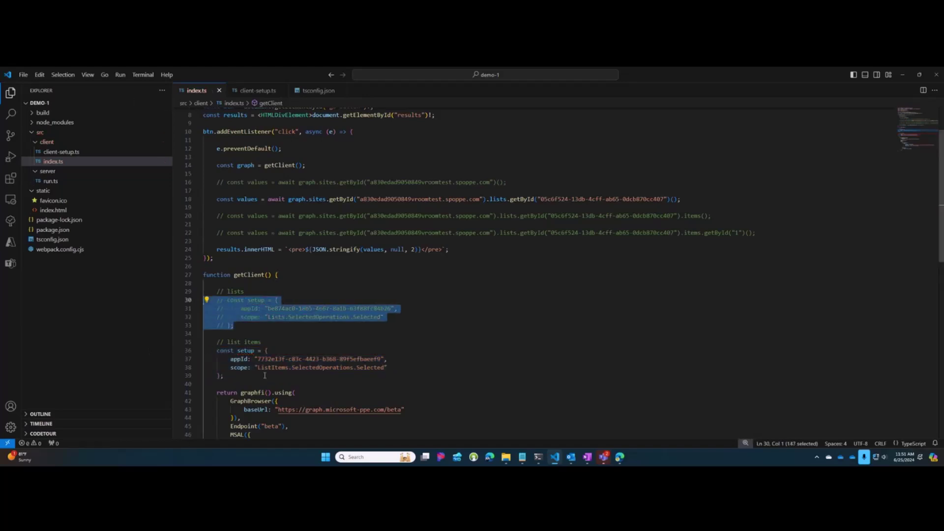
- Check the list-items app id and the list getById call, then stop the running demo server
{"action": "left_click_drag", "start_coordinate": [258, 360], "coordinate": [381, 359]}
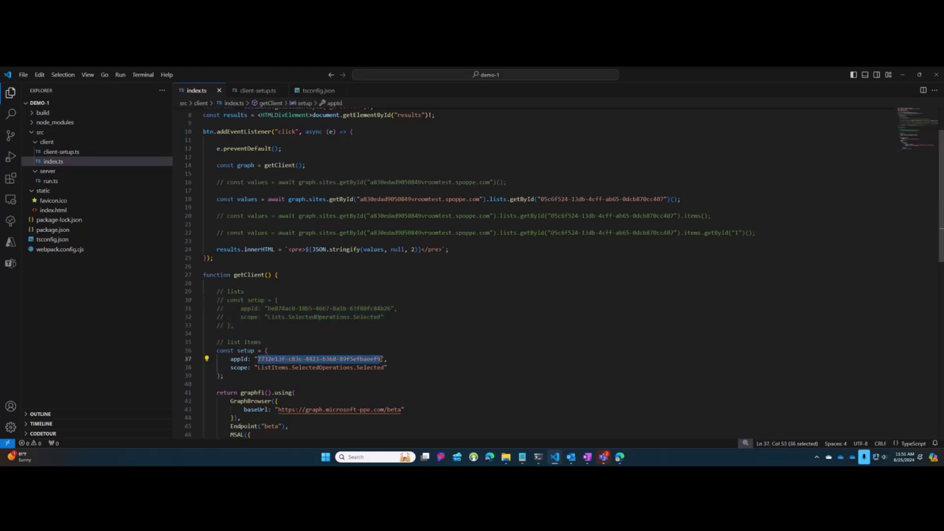
{"action": "left_click_drag", "start_coordinate": [476, 199], "coordinate": [679, 199]}
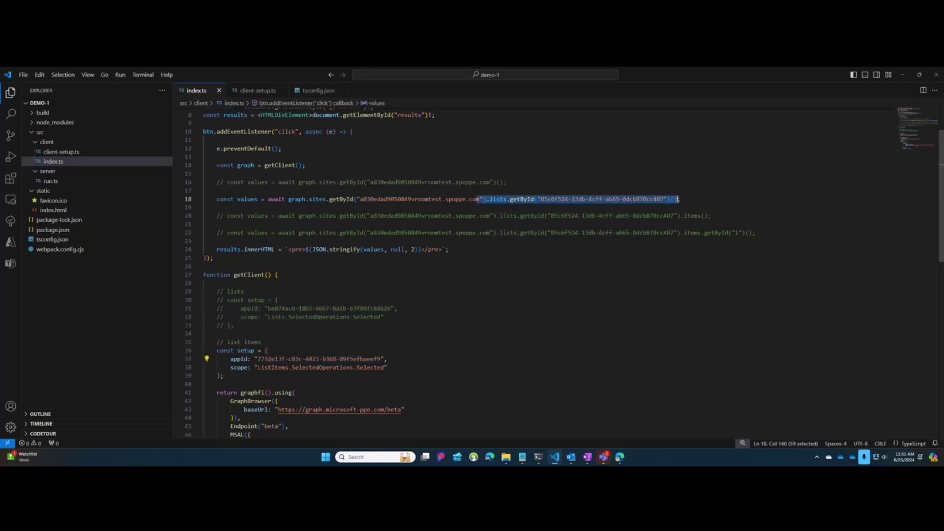
{"action": "left_click", "coordinate": [679, 199]}
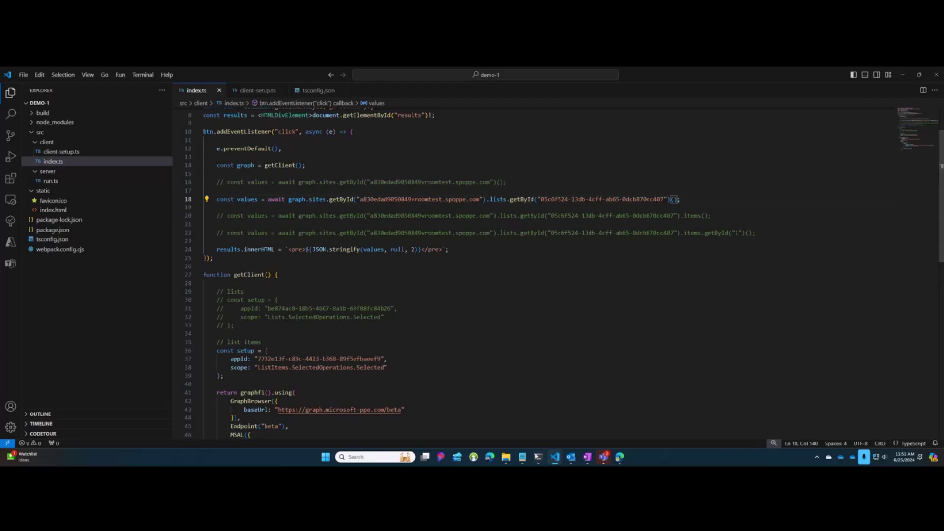
{"action": "key", "text": "alt+Tab"}
{"action": "key", "text": "ctrl+c"}
- Confirm terminating the server with y and rerun npm run start
{"action": "type", "text": "y"}
{"action": "key", "text": "Return"}
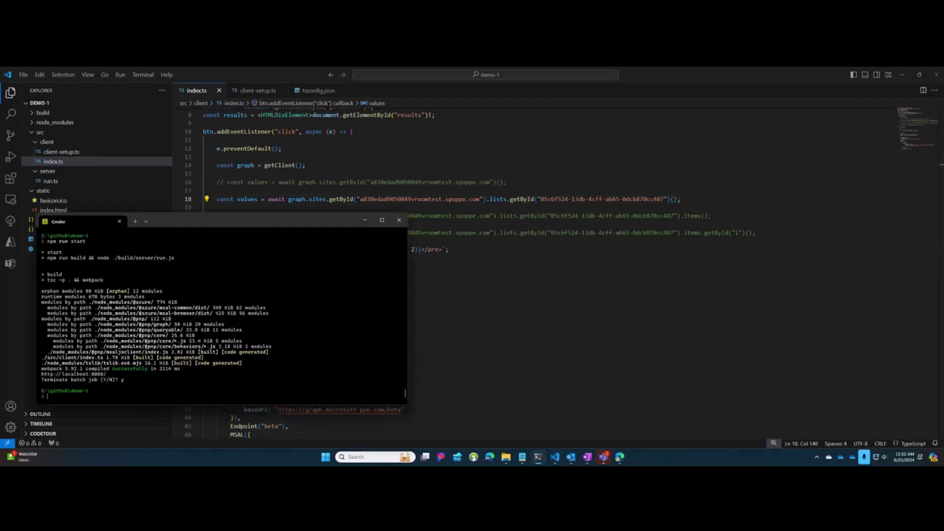
{"action": "key", "text": "Up"}
{"action": "key", "text": "Return"}
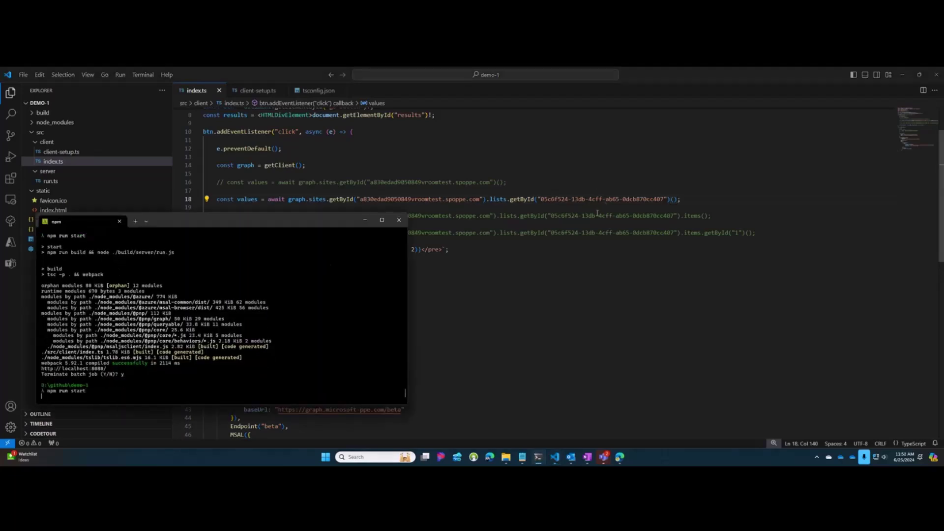
- Reload the demo page in Edge
{"action": "mouse_move", "coordinate": [618, 453]}
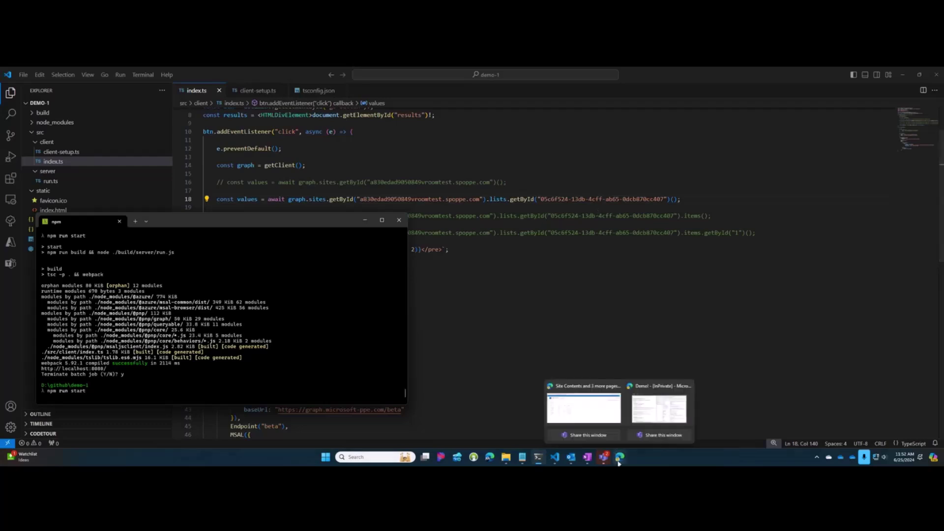
{"action": "left_click", "coordinate": [652, 404]}
{"action": "key", "text": "F5"}
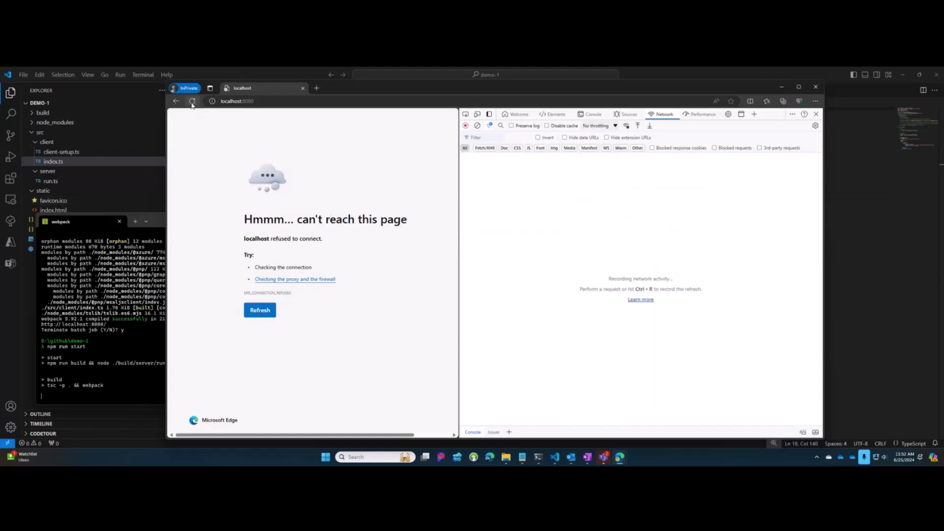
- Once the build is up, reload the demo, run Start, and inspect the list request's 403 Forbidden
{"action": "left_click", "coordinate": [162, 231]}
{"action": "left_click", "coordinate": [279, 181]}
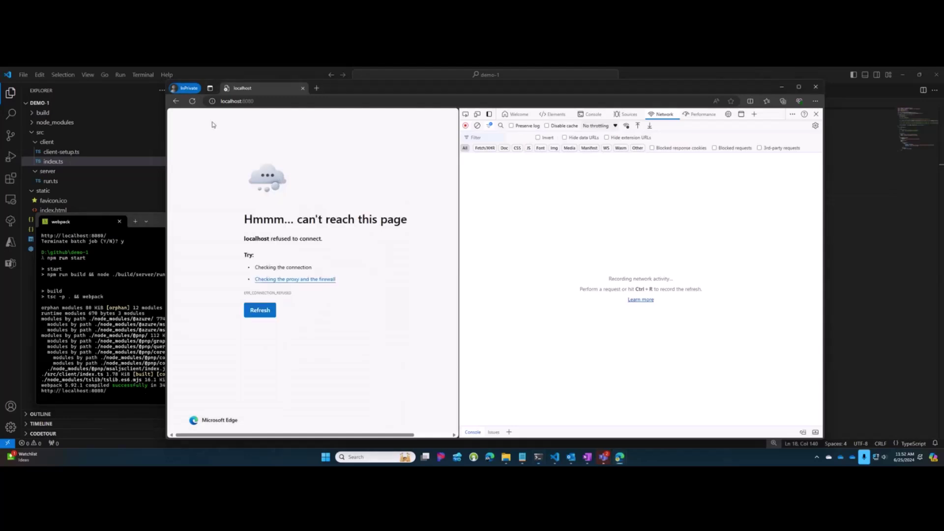
{"action": "key", "text": "ctrl+r"}
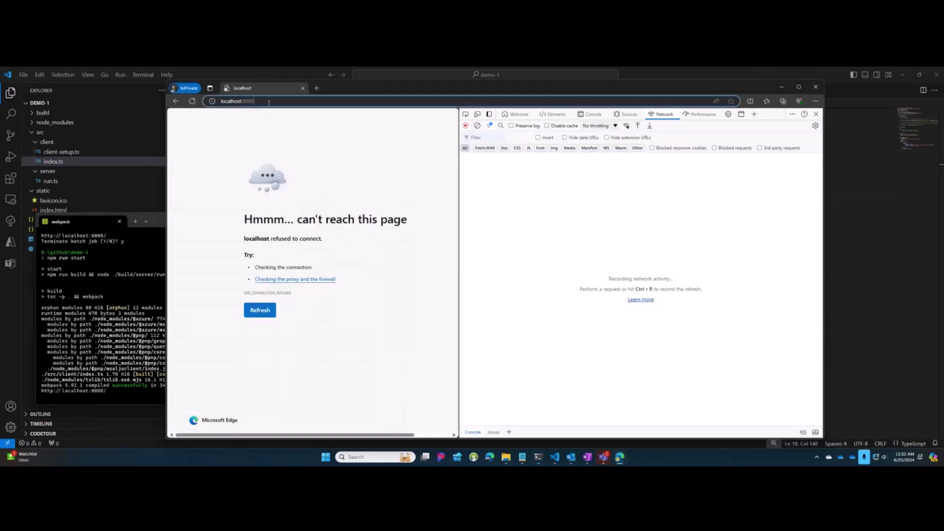
{"action": "left_click", "coordinate": [178, 115]}
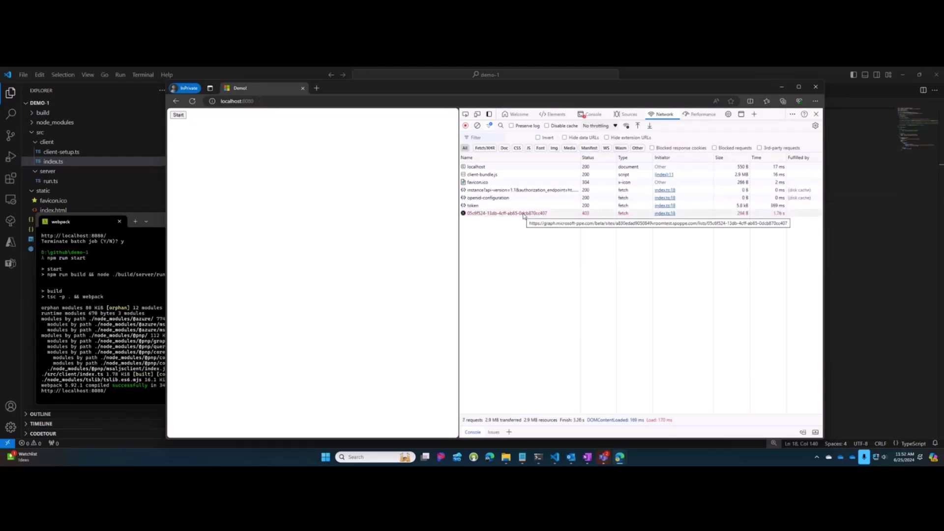
{"action": "left_click", "coordinate": [543, 213]}
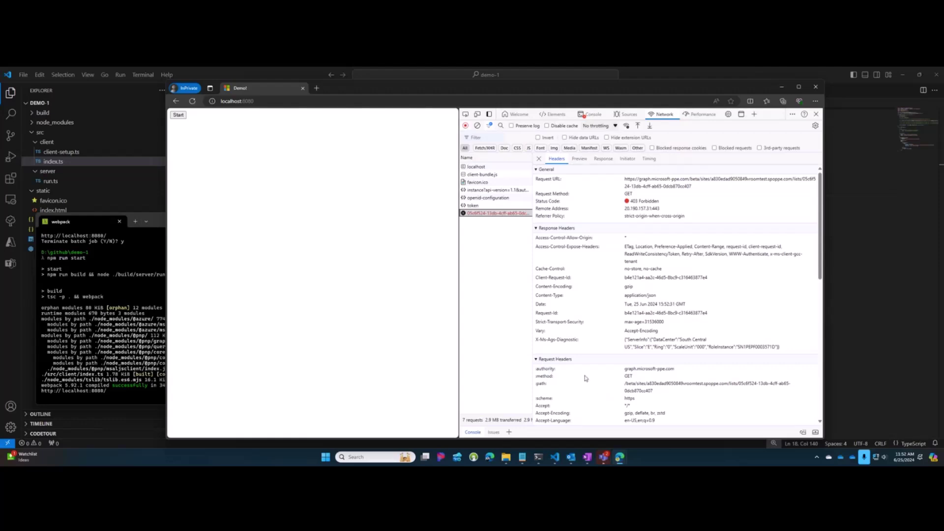
{"action": "mouse_move", "coordinate": [622, 458]}
- Set the Graph Explorer list permissions request method to POST
{"action": "left_click", "coordinate": [590, 413]}
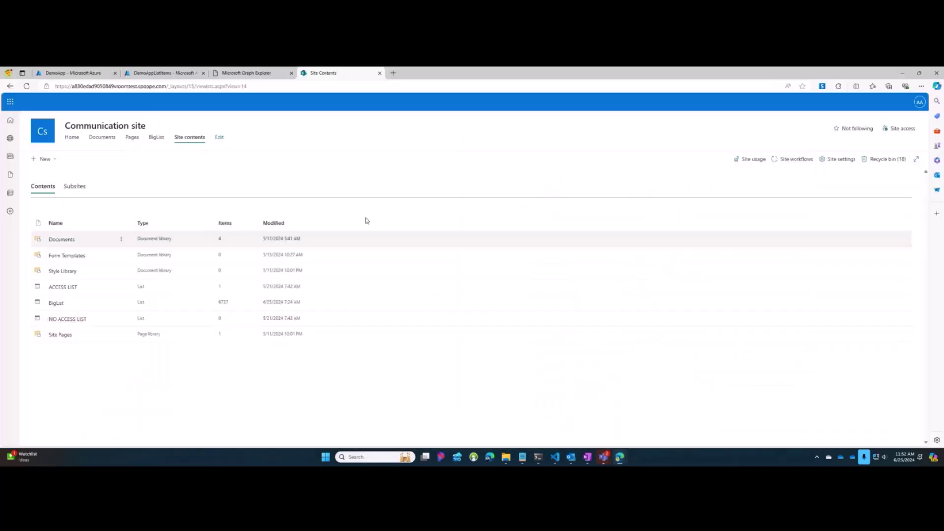
{"action": "left_click", "coordinate": [246, 73]}
{"action": "left_click_drag", "start_coordinate": [525, 125], "coordinate": [744, 140]}
{"action": "left_click", "coordinate": [457, 127]}
{"action": "left_click", "coordinate": [272, 129]}
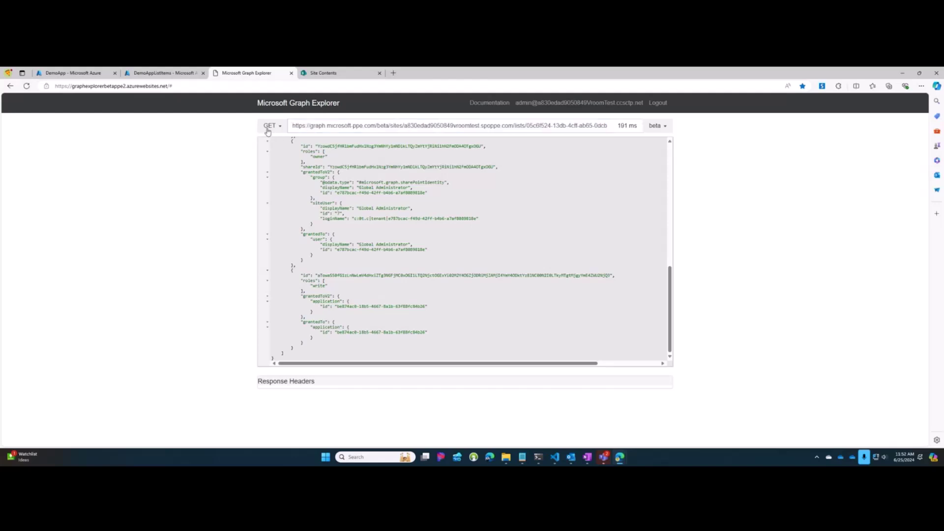
{"action": "left_click", "coordinate": [265, 152]}
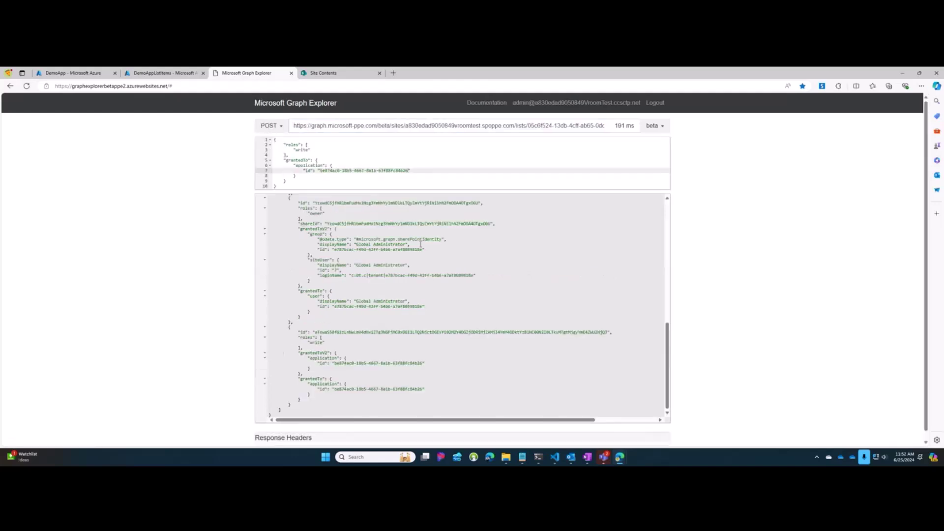
- Paste the list-items appId from index.ts into the body's id and run the write grant
{"action": "mouse_move", "coordinate": [555, 457]}
{"action": "left_click", "coordinate": [570, 413]}
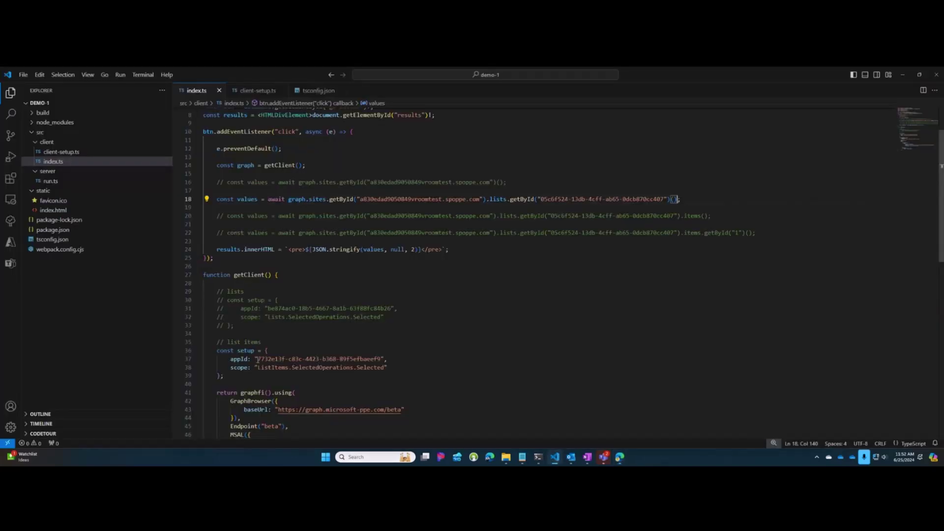
{"action": "left_click_drag", "start_coordinate": [257, 359], "coordinate": [382, 359]}
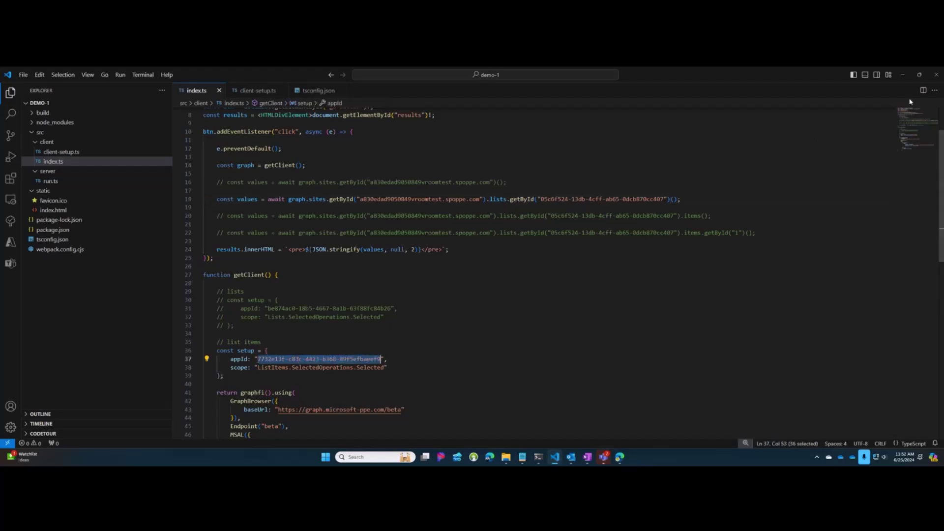
{"action": "key", "text": "alt+Tab"}
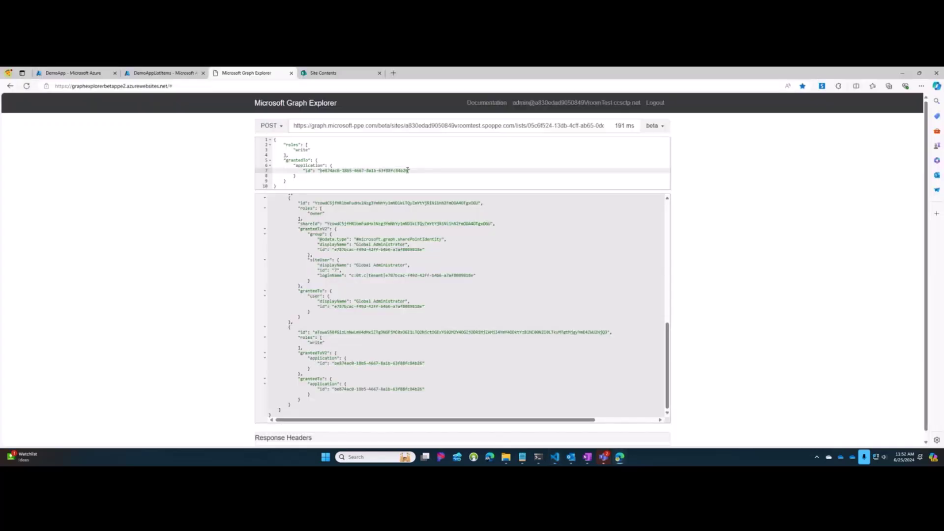
{"action": "left_click", "coordinate": [408, 170], "text": "shift"}
{"action": "key", "text": "ctrl+v"}
{"action": "left_click", "coordinate": [457, 123]}
{"action": "key", "text": "Return"}
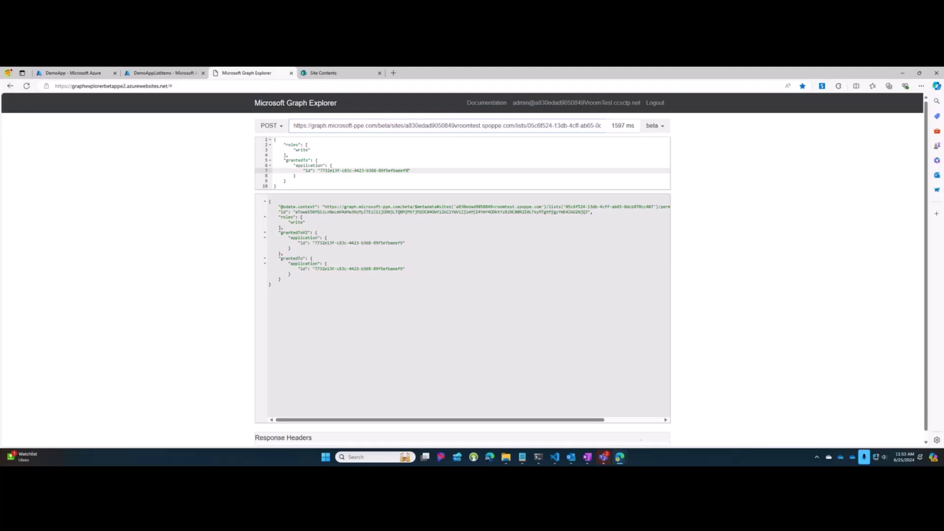
- Reload the InPrivate demo page, run Start, and inspect the list request's headers
{"action": "mouse_move", "coordinate": [618, 462]}
{"action": "left_click", "coordinate": [659, 409]}
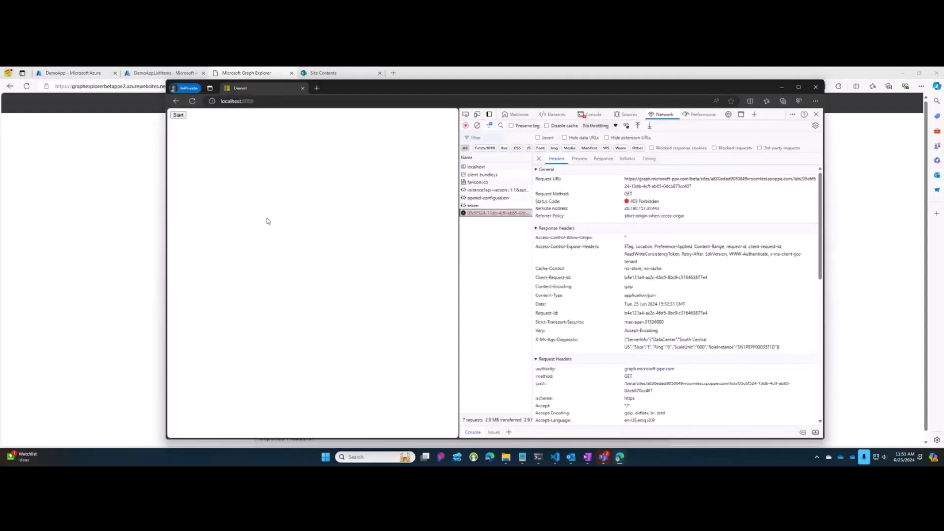
{"action": "left_click", "coordinate": [193, 101]}
{"action": "left_click", "coordinate": [179, 116]}
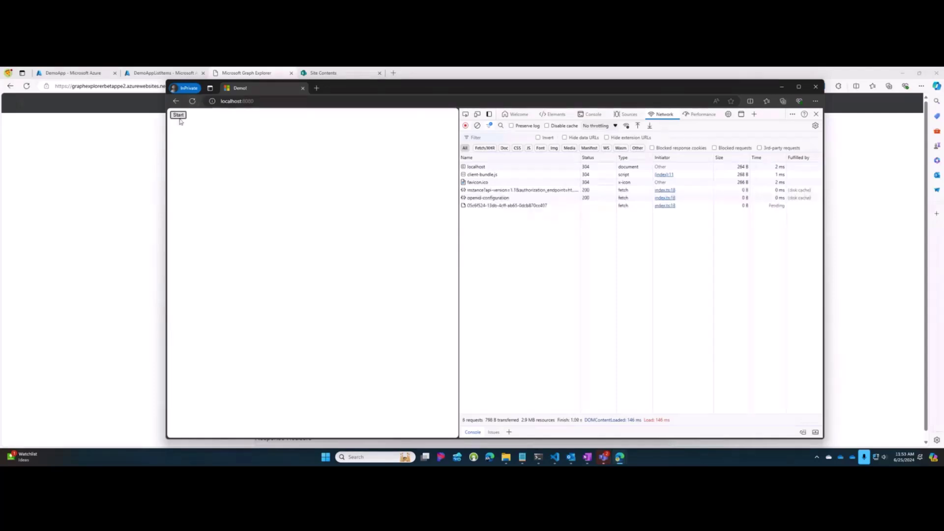
{"action": "left_click", "coordinate": [538, 207]}
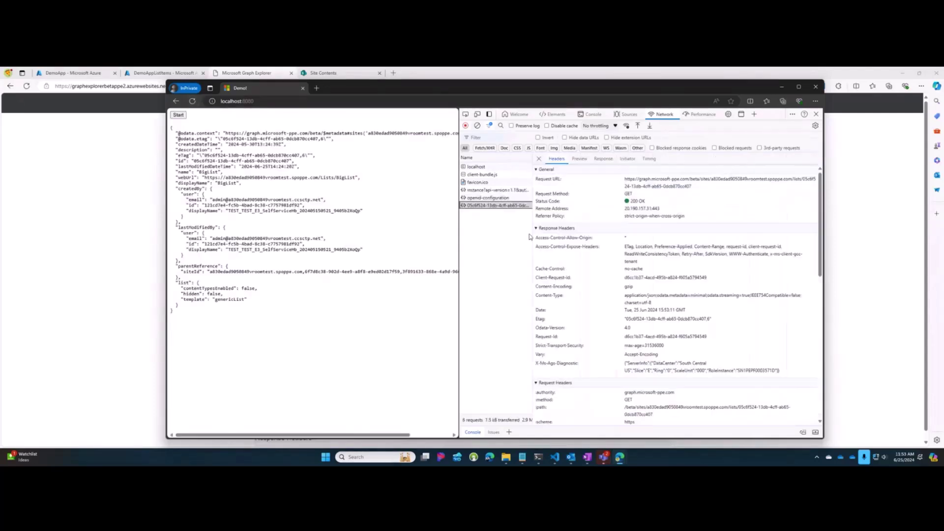
- Rerun the demo to get BigList's JSON with 200 OK, then return to Graph Explorer
{"action": "left_click", "coordinate": [192, 101]}
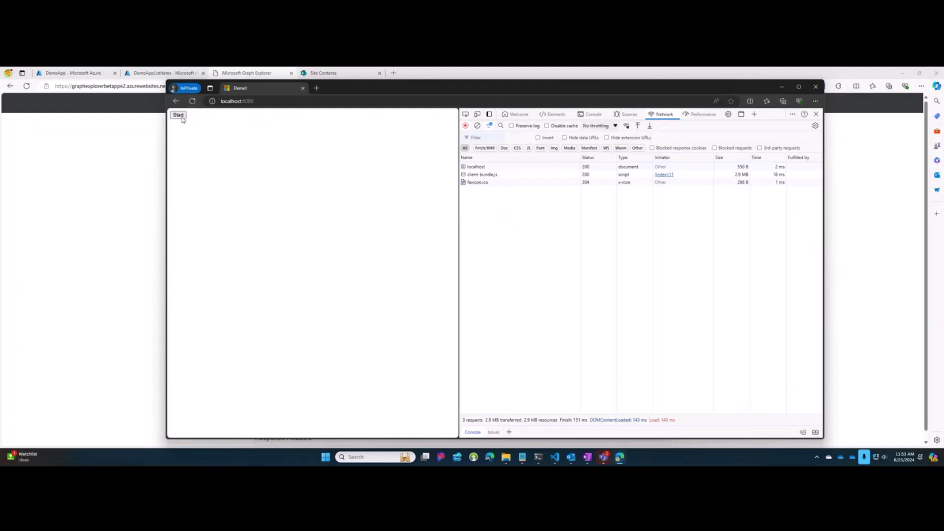
{"action": "left_click", "coordinate": [181, 117]}
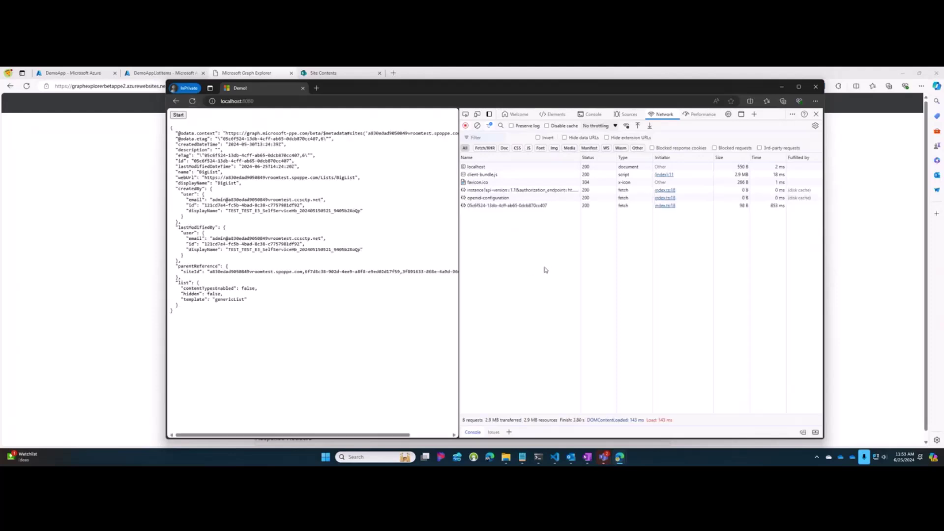
{"action": "left_click_drag", "start_coordinate": [290, 150], "coordinate": [310, 301]}
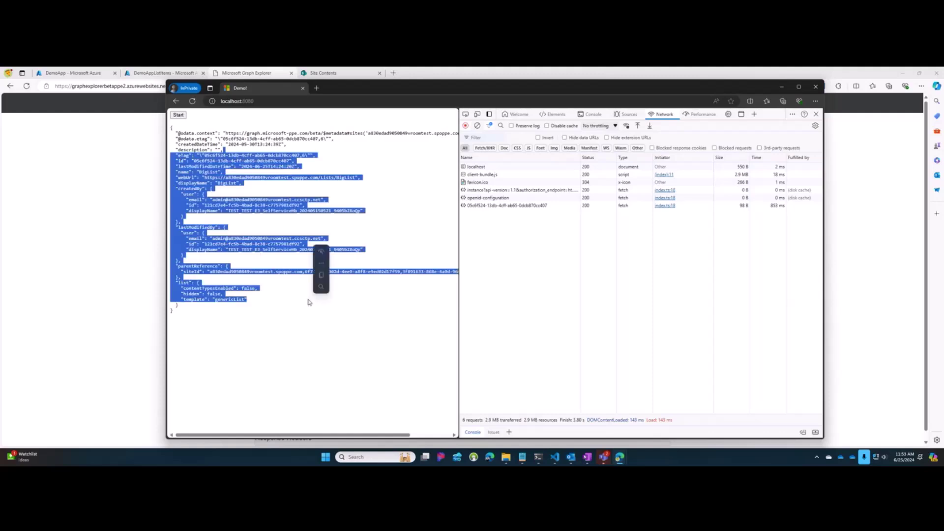
{"action": "left_click", "coordinate": [315, 301]}
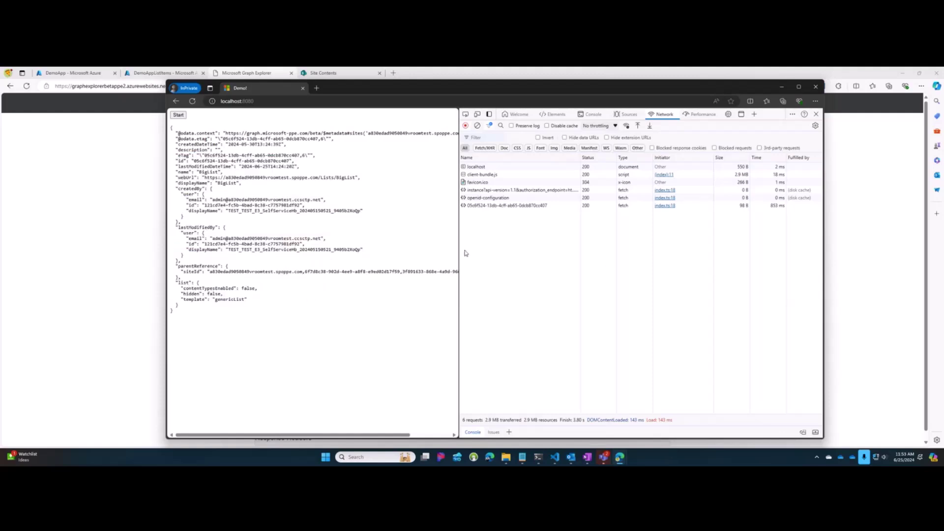
{"action": "left_click_drag", "start_coordinate": [460, 250], "coordinate": [477, 257]}
{"action": "left_click", "coordinate": [505, 207]}
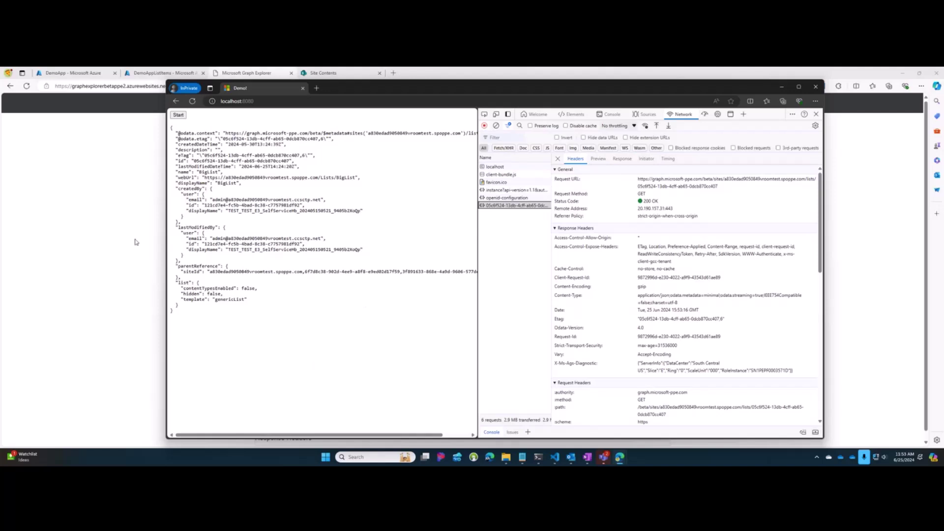
{"action": "left_click", "coordinate": [84, 226]}
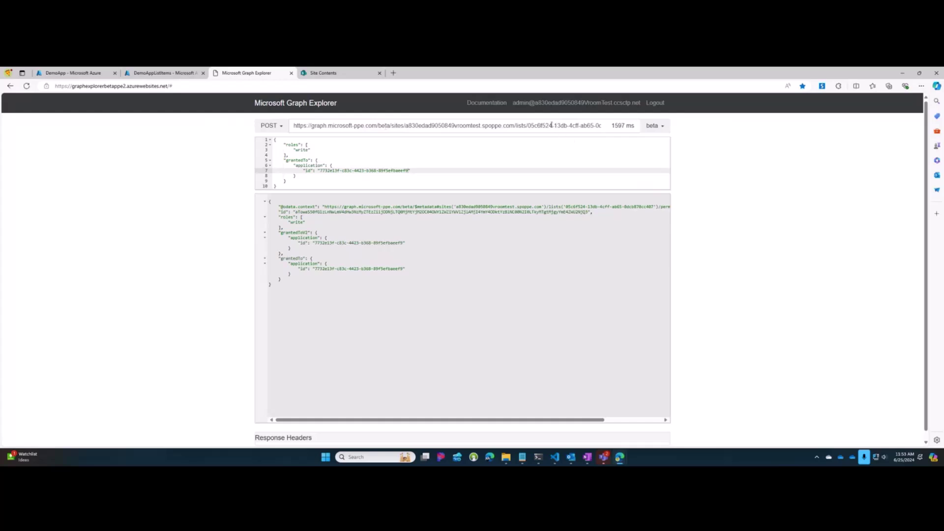
- Point the request URL at items/2/permissions and run the POST write grant for item 2
{"action": "left_click_drag", "start_coordinate": [469, 127], "coordinate": [742, 133]}
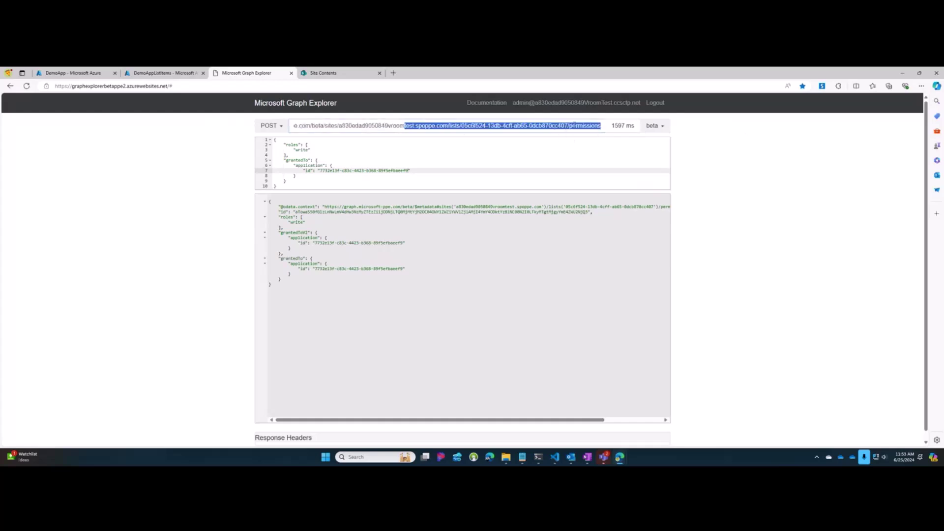
{"action": "key", "text": "Right"}
{"action": "key", "text": "ctrl+shift+Left"}
{"action": "type", "text": "i"}
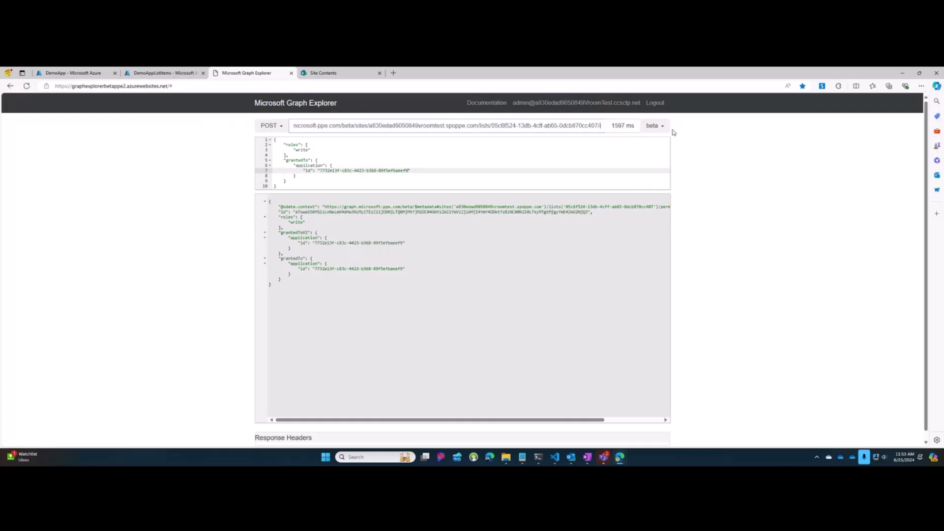
{"action": "type", "text": "tems/2"}
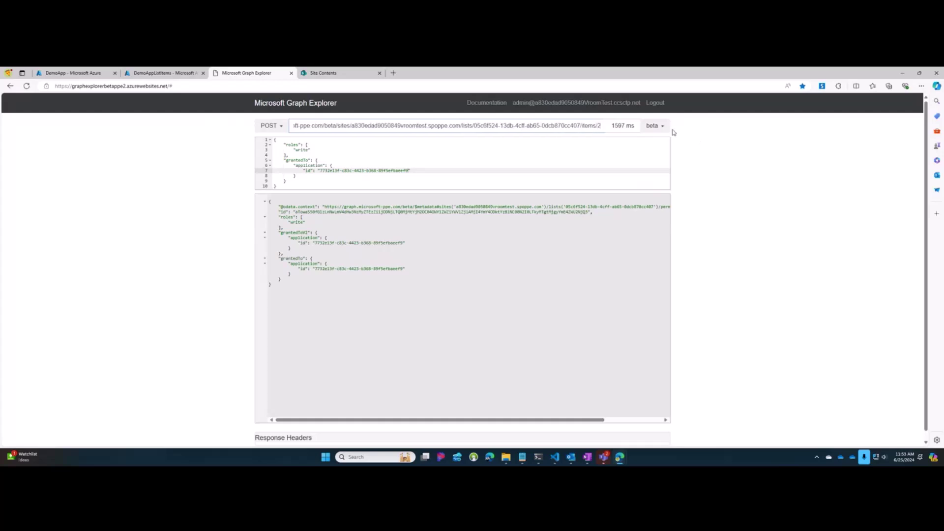
{"action": "type", "text": "/per"}
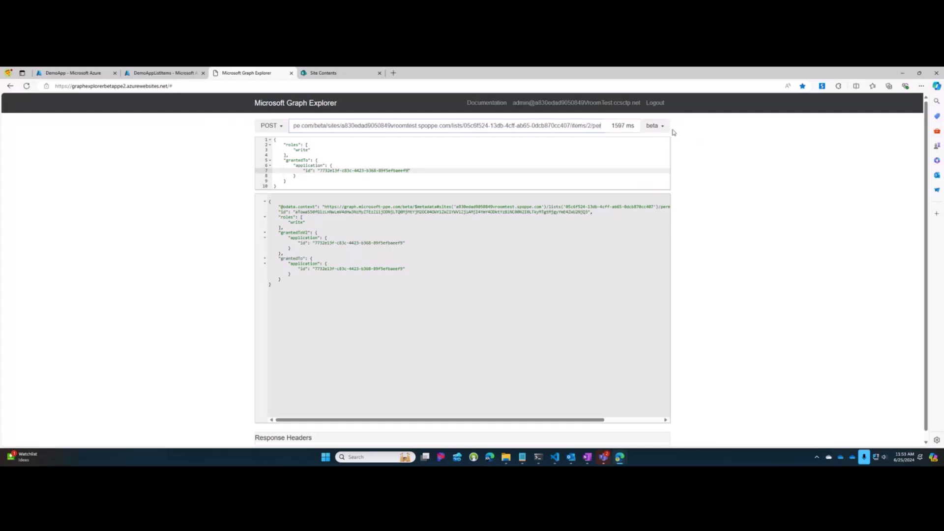
{"action": "type", "text": "mission"}
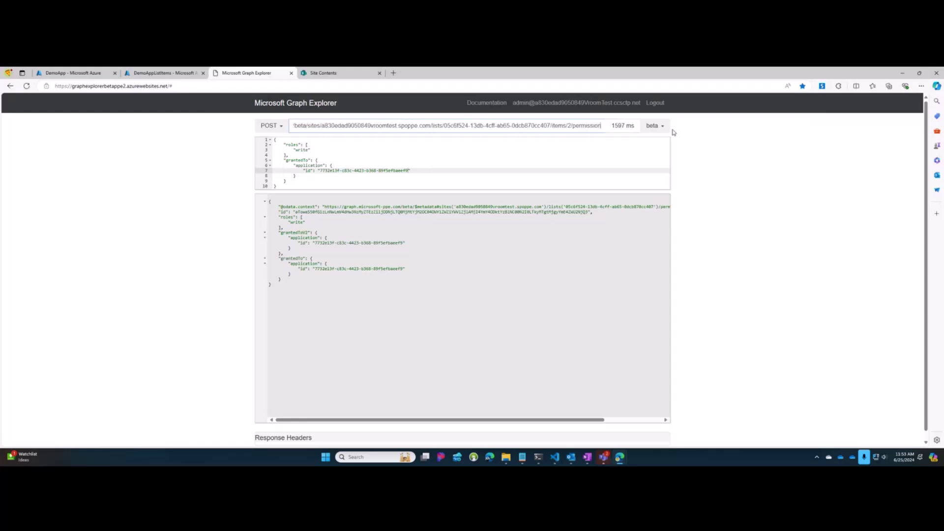
{"action": "type", "text": "s"}
{"action": "key", "text": "Return"}
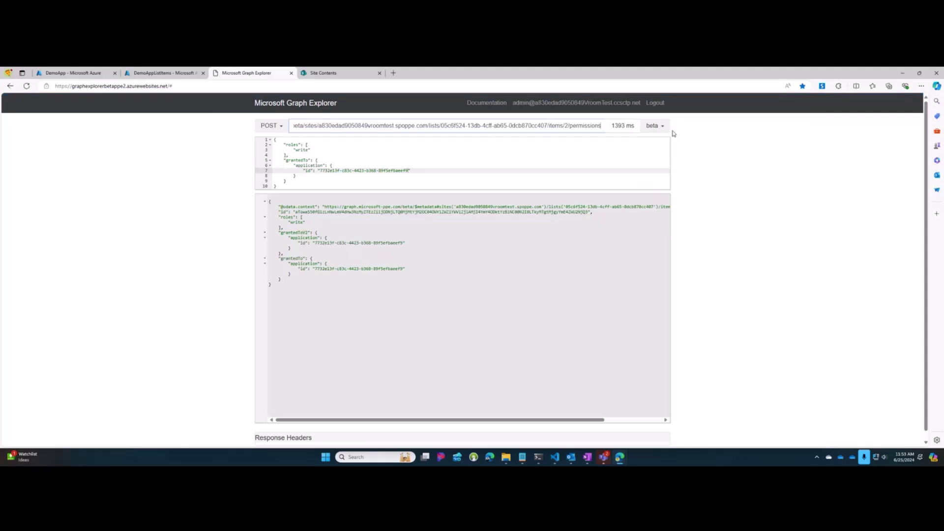
- Switch the method to GET and rerun item 2's permissions query, which returns itemNotFound
{"action": "left_click", "coordinate": [283, 126]}
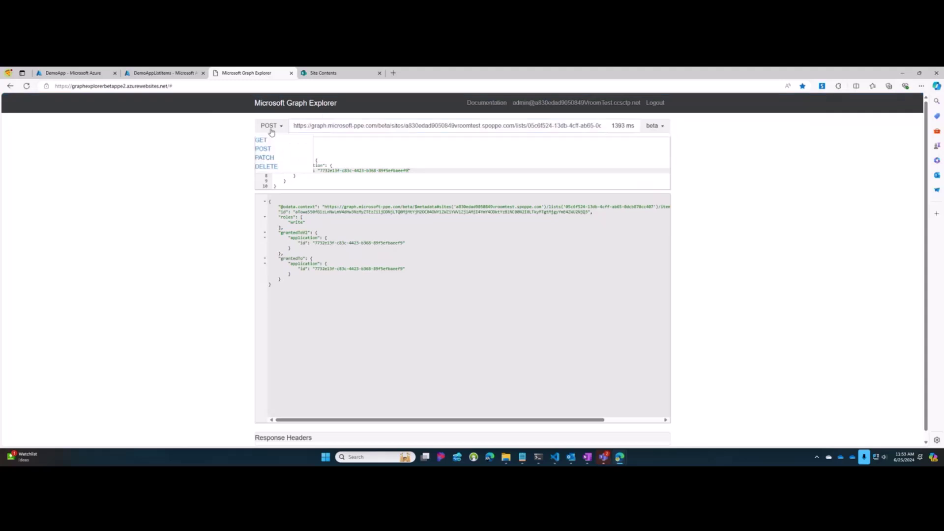
{"action": "left_click", "coordinate": [261, 143]}
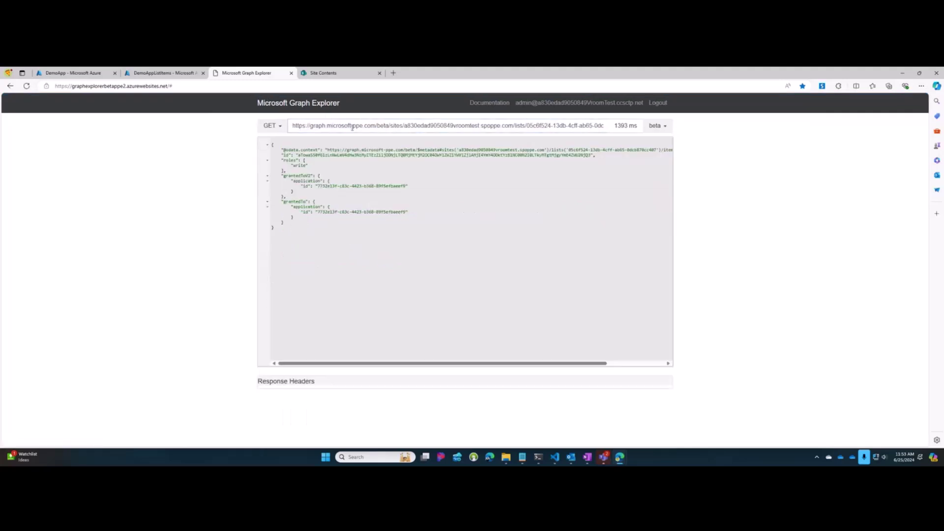
{"action": "left_click_drag", "start_coordinate": [352, 127], "coordinate": [744, 142]}
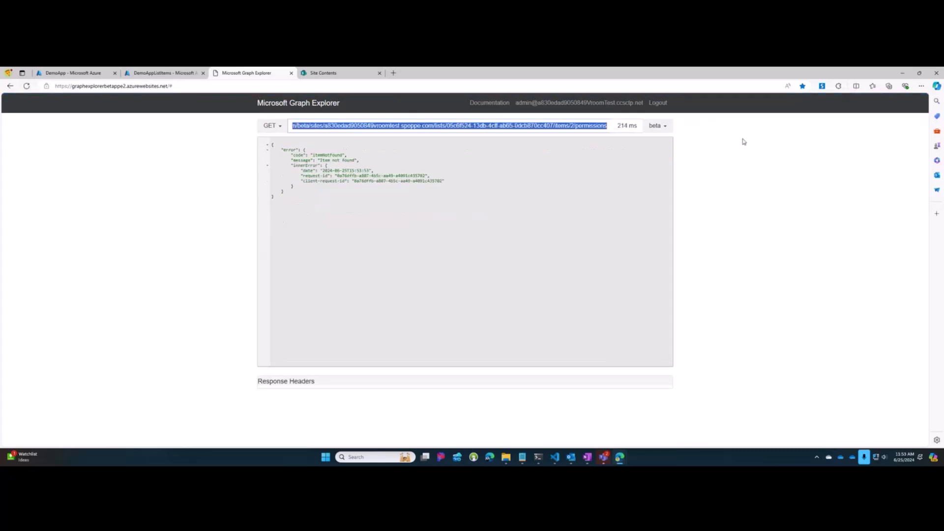
{"action": "left_click", "coordinate": [467, 126]}
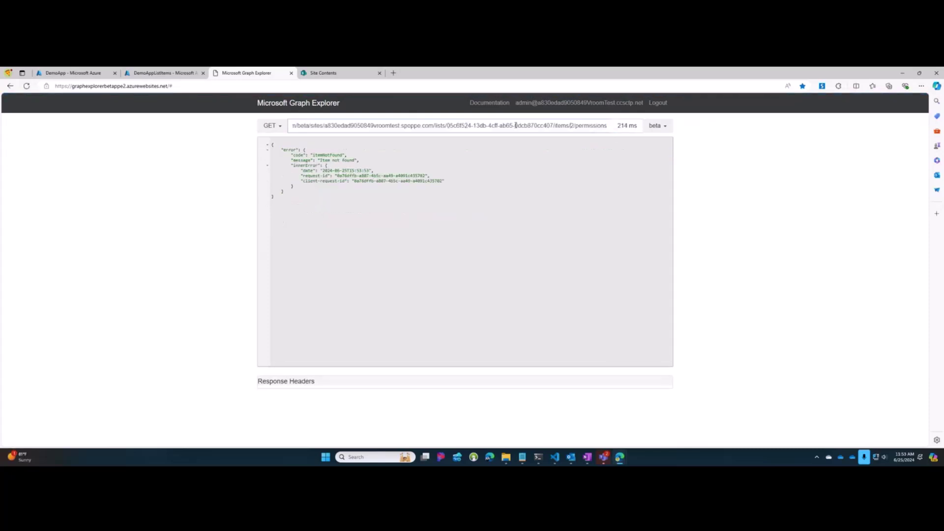
{"action": "left_click_drag", "start_coordinate": [337, 124], "coordinate": [244, 126]}
{"action": "left_click", "coordinate": [336, 126]}
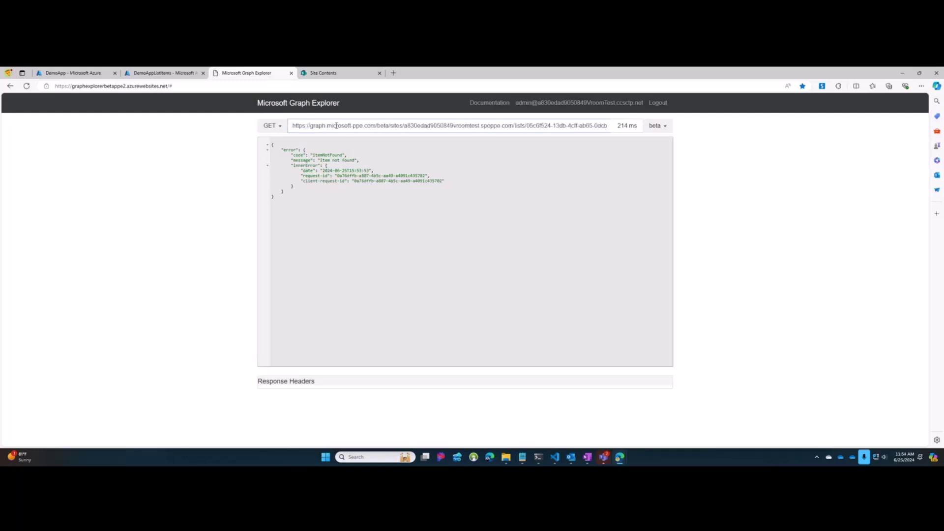
{"action": "key", "text": "Return"}
{"action": "left_click_drag", "start_coordinate": [464, 126], "coordinate": [760, 139]}
{"action": "left_click", "coordinate": [569, 126]}
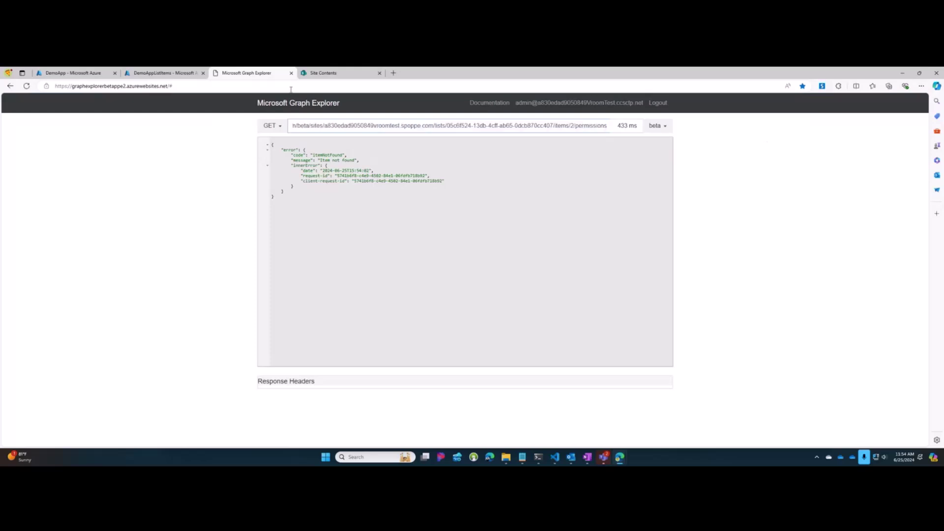
{"action": "left_click", "coordinate": [322, 73]}
- Open BigList, then drop /permissions from the Graph URL and fetch item 2's fields
{"action": "left_click", "coordinate": [55, 301]}
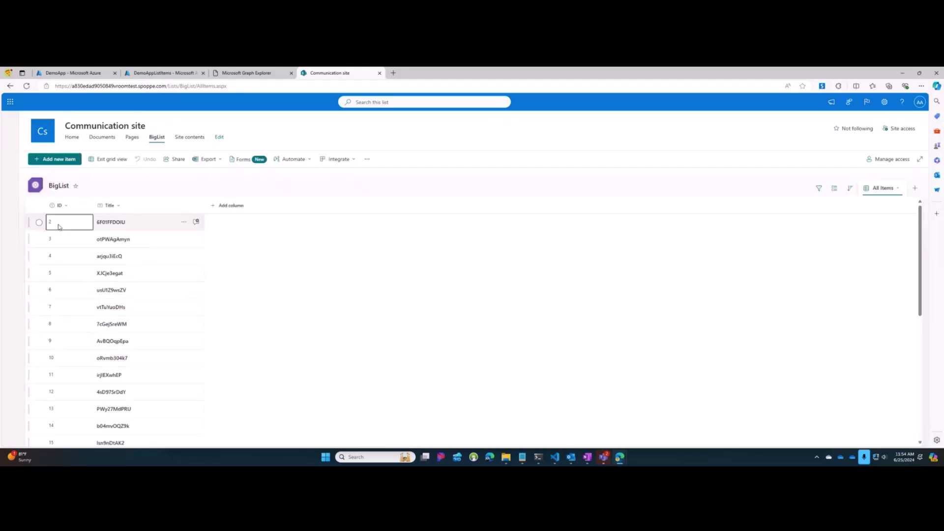
{"action": "left_click", "coordinate": [244, 74]}
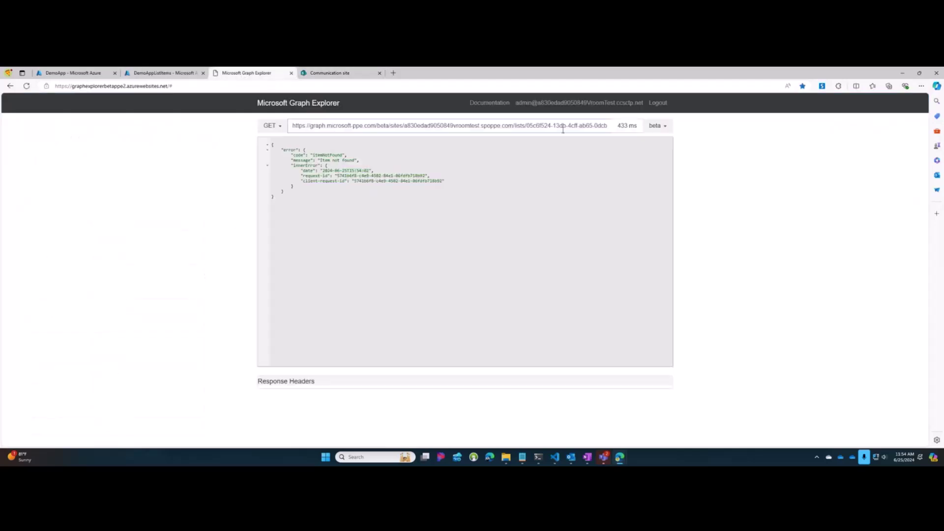
{"action": "left_click_drag", "start_coordinate": [564, 126], "coordinate": [761, 133]}
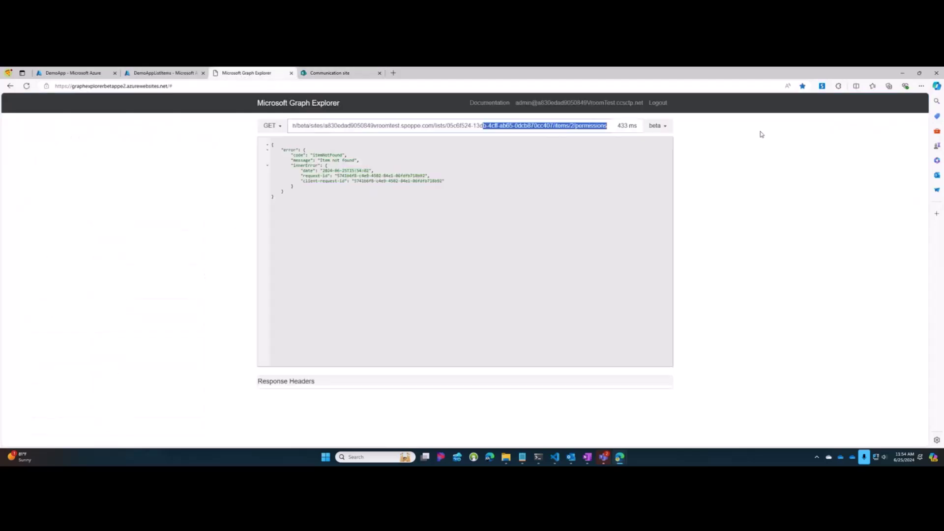
{"action": "left_click", "coordinate": [571, 124]}
{"action": "left_click_drag", "start_coordinate": [575, 125], "coordinate": [730, 143]}
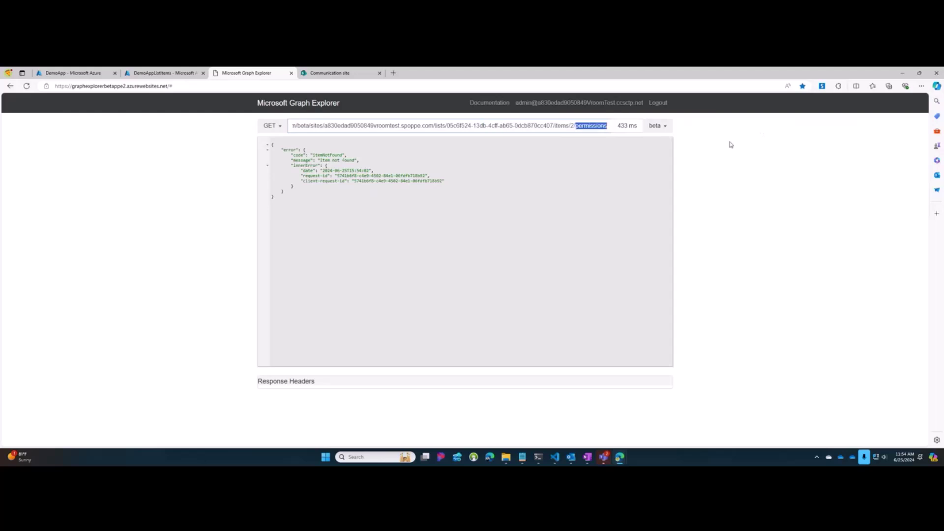
{"action": "key", "text": "BackSpace"}
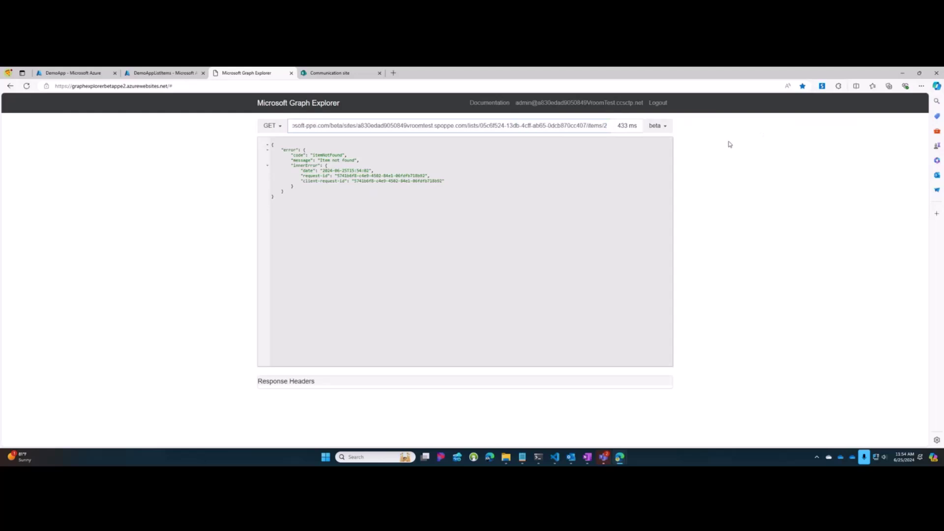
{"action": "key", "text": "Return"}
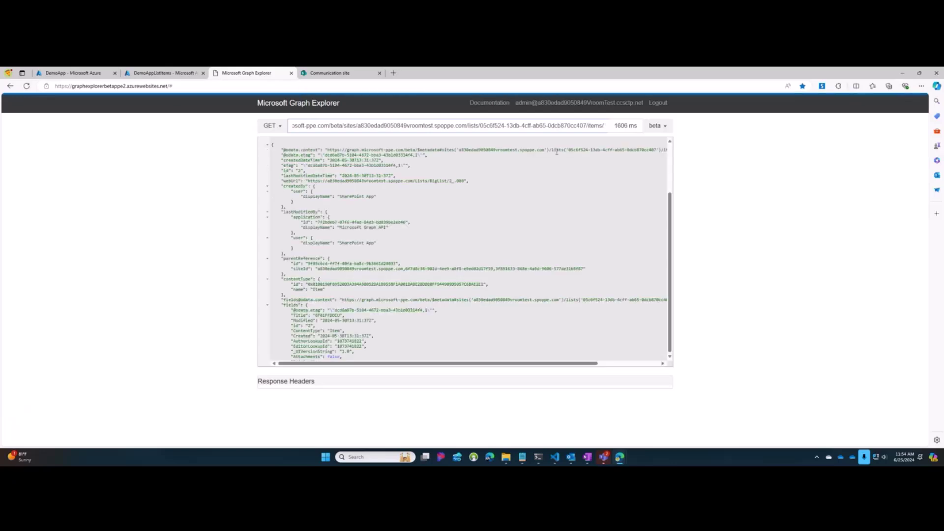
- Query item 2's permissions again (itemNotFound), then rerun the plain item 2 request
{"action": "left_click", "coordinate": [560, 125]}
{"action": "type", "text": "/permissions"}
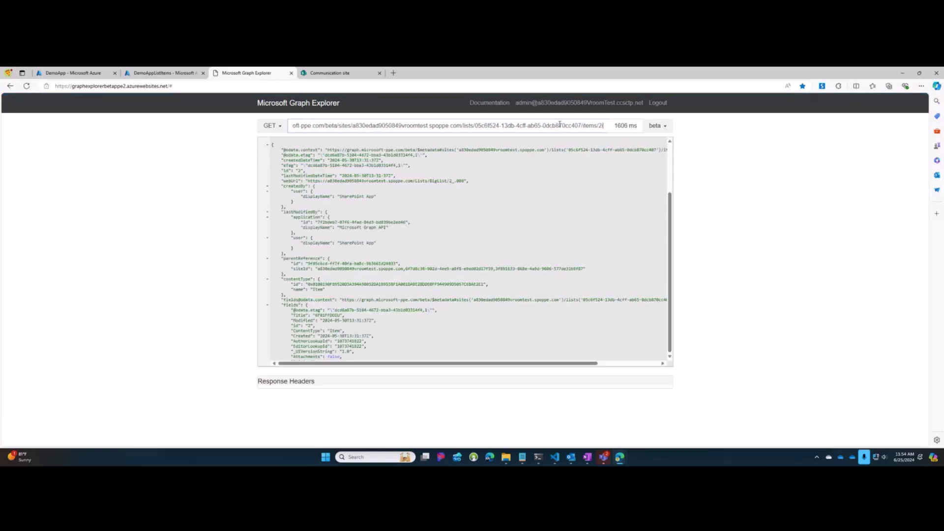
{"action": "key", "text": "Return"}
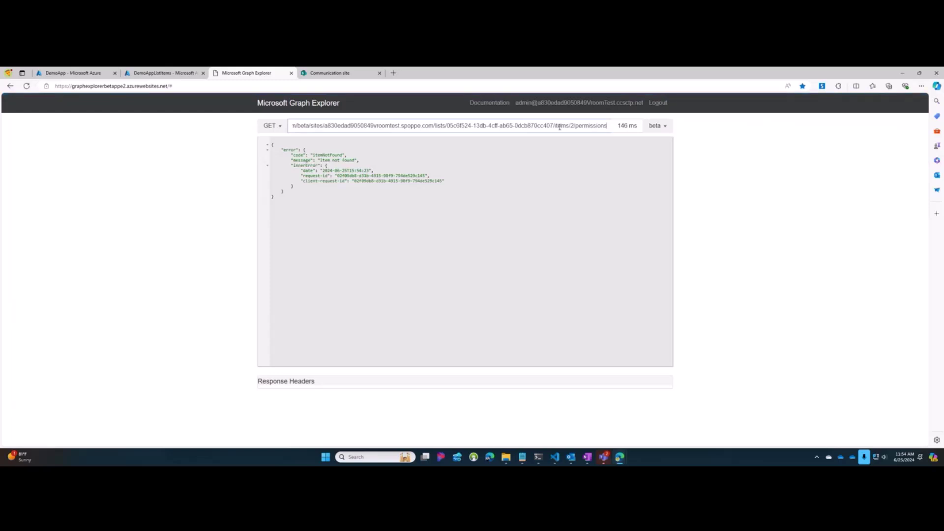
{"action": "double_click", "coordinate": [578, 124]}
{"action": "left_click_drag", "start_coordinate": [597, 126], "coordinate": [745, 143]}
{"action": "key", "text": "BackSpace"}
{"action": "key", "text": "BackSpace"}
{"action": "key", "text": "BackSpace"}
{"action": "key", "text": "BackSpace"}
{"action": "key", "text": "BackSpace"}
{"action": "key", "text": "BackSpace"}
{"action": "key", "text": "BackSpace"}
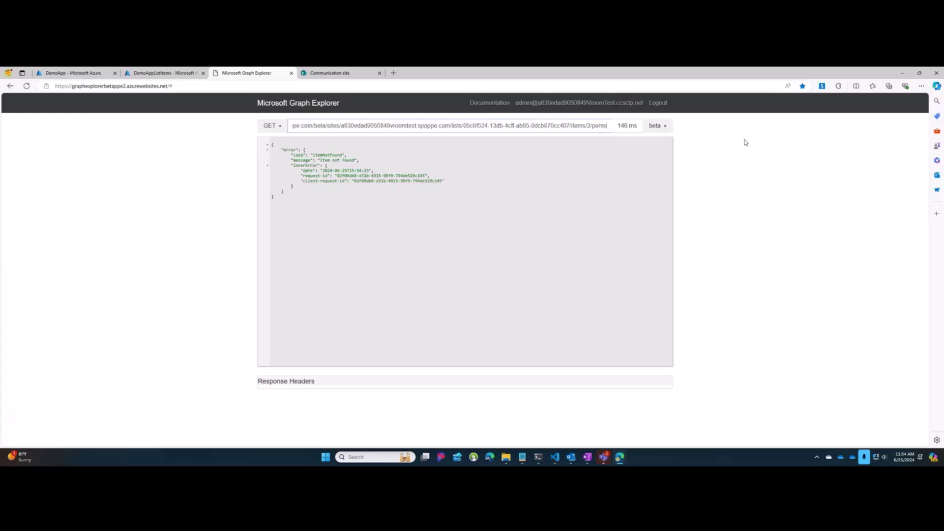
{"action": "key", "text": "BackSpace"}
{"action": "key", "text": "BackSpace"}
{"action": "key", "text": "Return"}
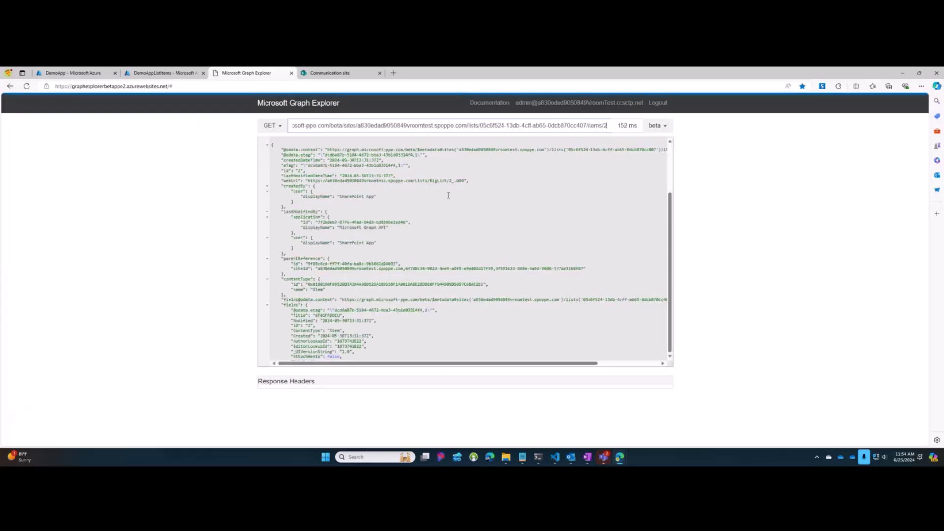
{"action": "scroll", "coordinate": [522, 204], "scroll_direction": "down", "scroll_amount": 3}
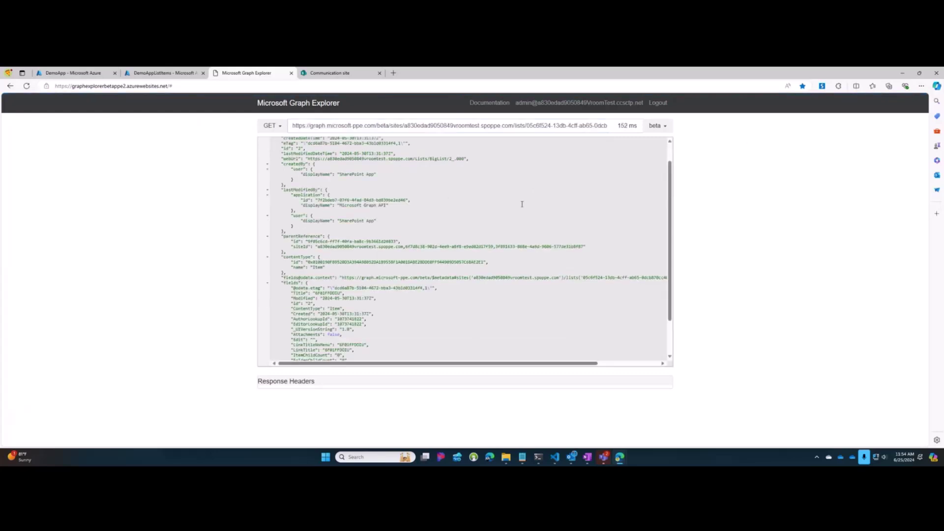
{"action": "scroll", "coordinate": [453, 308], "scroll_direction": "up", "scroll_amount": 3}
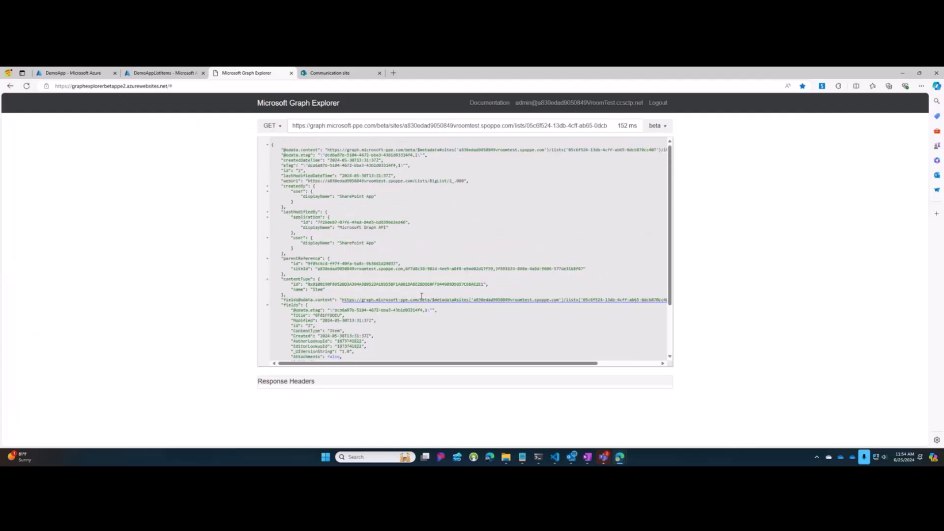
- Append /permissions once more and rerun it, then reload the BigList page
{"action": "double_click", "coordinate": [385, 125]}
{"action": "left_click_drag", "start_coordinate": [586, 127], "coordinate": [685, 130]}
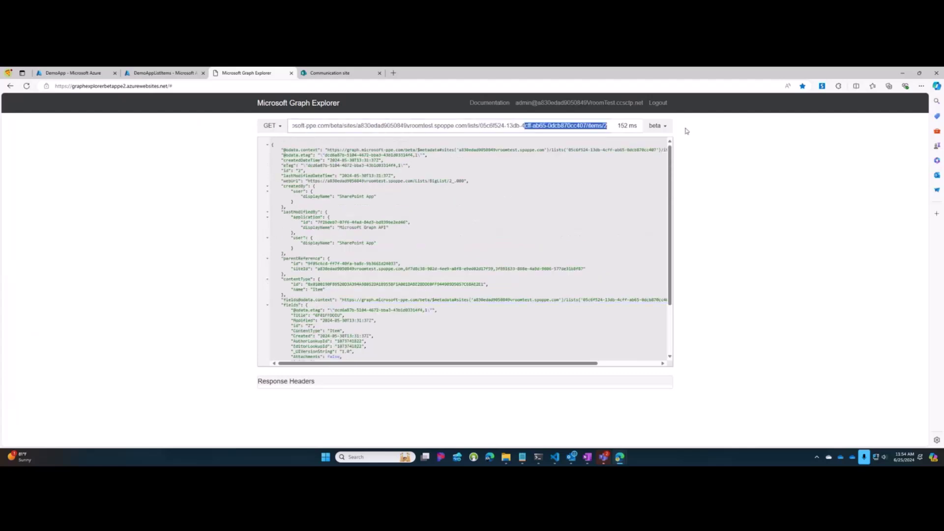
{"action": "left_click", "coordinate": [628, 130]}
{"action": "type", "text": "/permissions"}
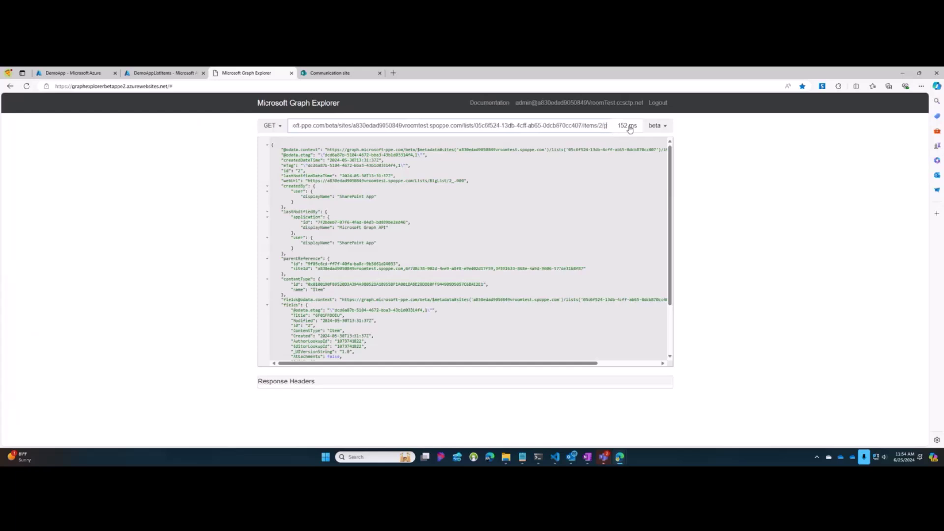
{"action": "key", "text": "Return"}
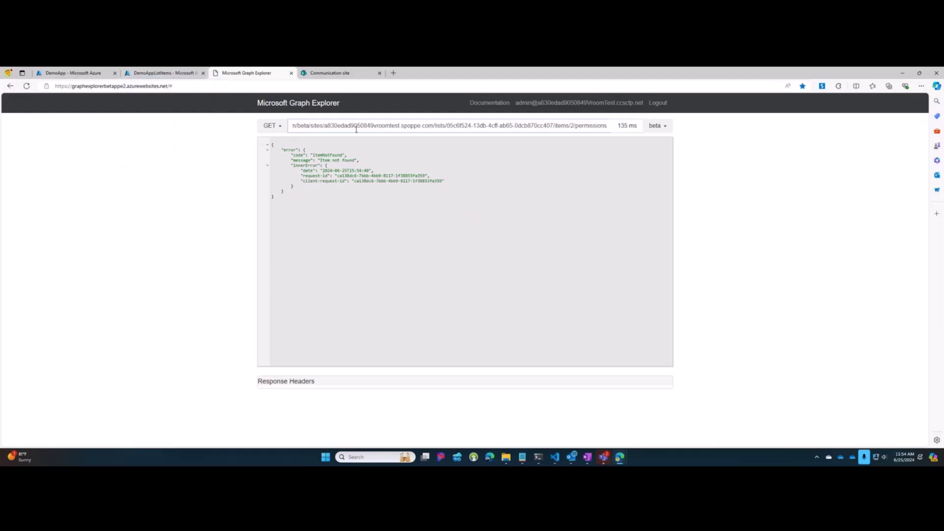
{"action": "left_click", "coordinate": [329, 73]}
{"action": "left_click", "coordinate": [27, 86]}
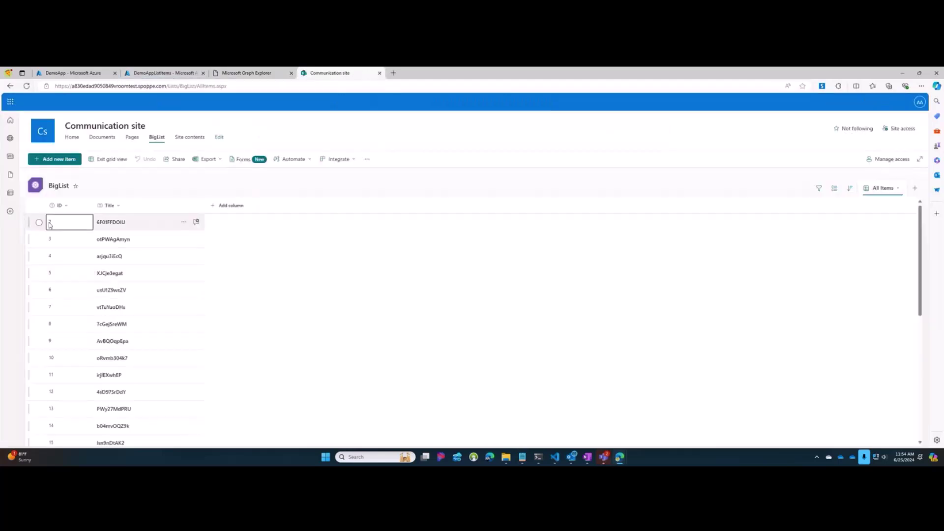
- Run the permissions request for item 3 instead of item 2, which also returns itemNotFound
{"action": "left_click", "coordinate": [249, 73]}
{"action": "left_click_drag", "start_coordinate": [606, 131], "coordinate": [744, 133]}
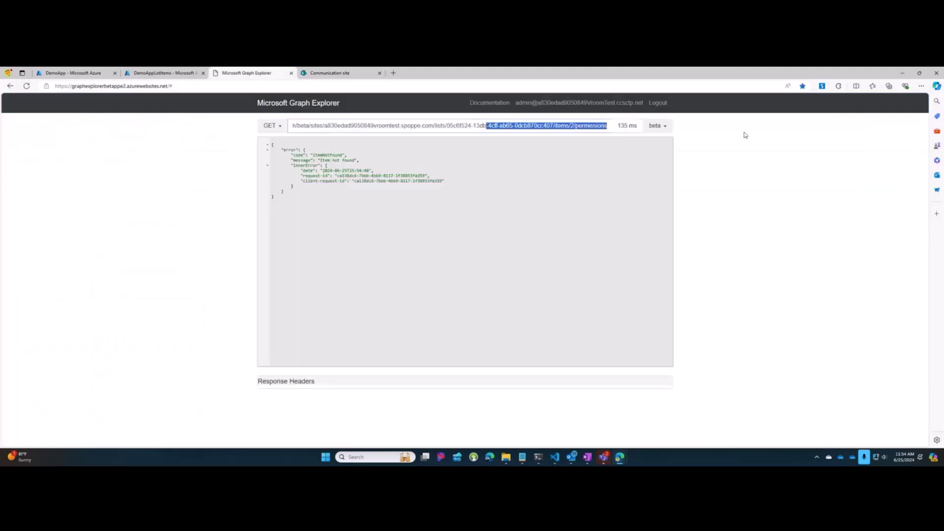
{"action": "left_click", "coordinate": [596, 127]}
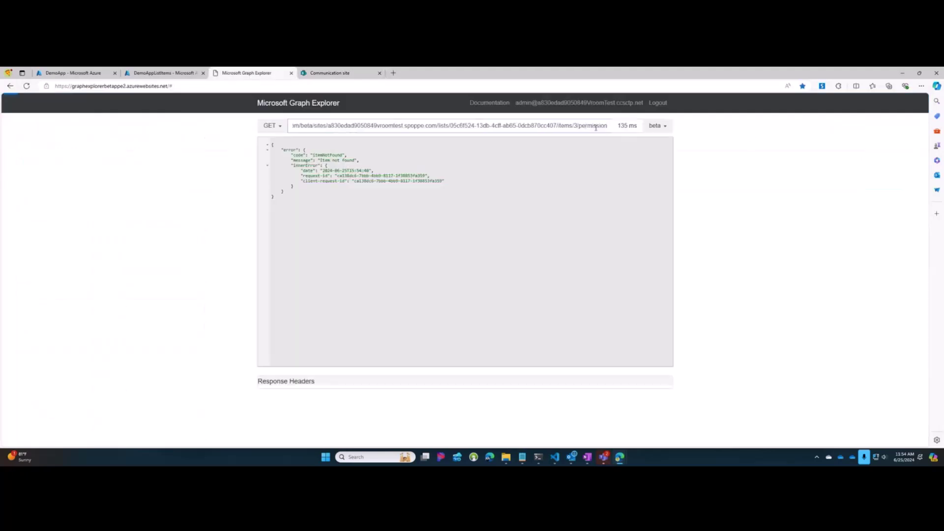
{"action": "key", "text": "Return"}
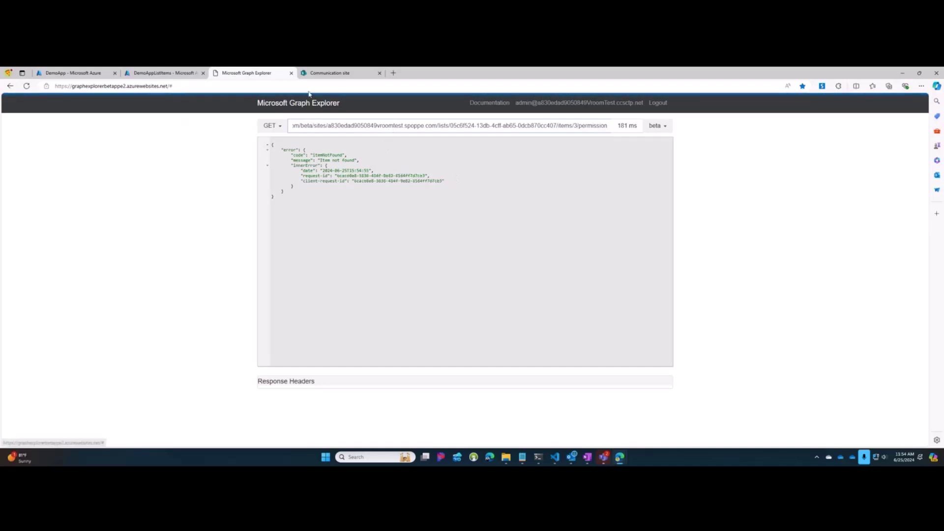
{"action": "key", "text": "ctrl+Tab"}
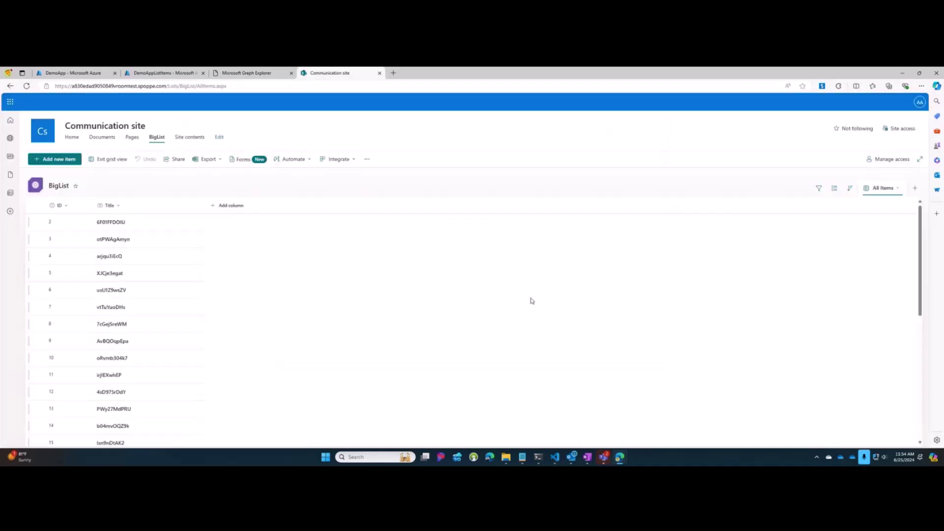
{"action": "left_click", "coordinate": [608, 460]}
- Comment out the list query on line 18 of index.ts
{"action": "left_click", "coordinate": [555, 458]}
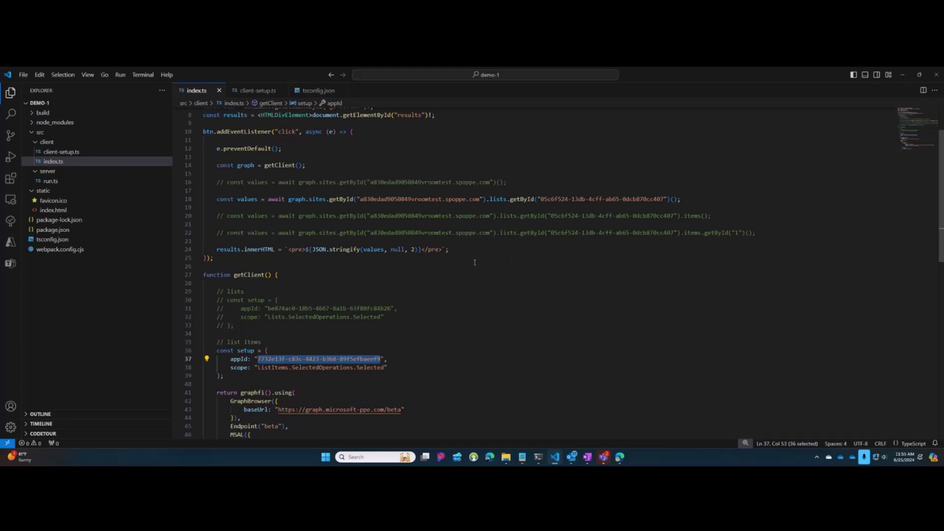
{"action": "left_click_drag", "start_coordinate": [215, 199], "coordinate": [652, 204]}
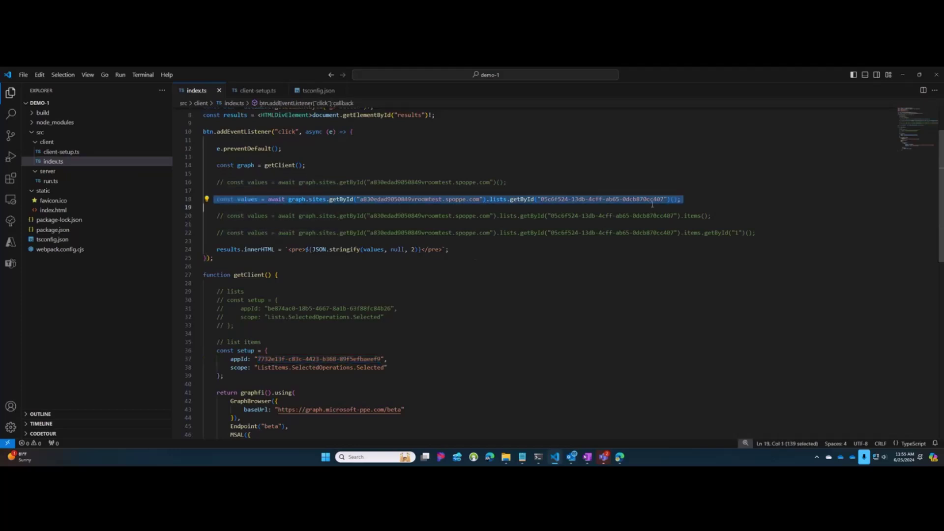
{"action": "left_click", "coordinate": [652, 204]}
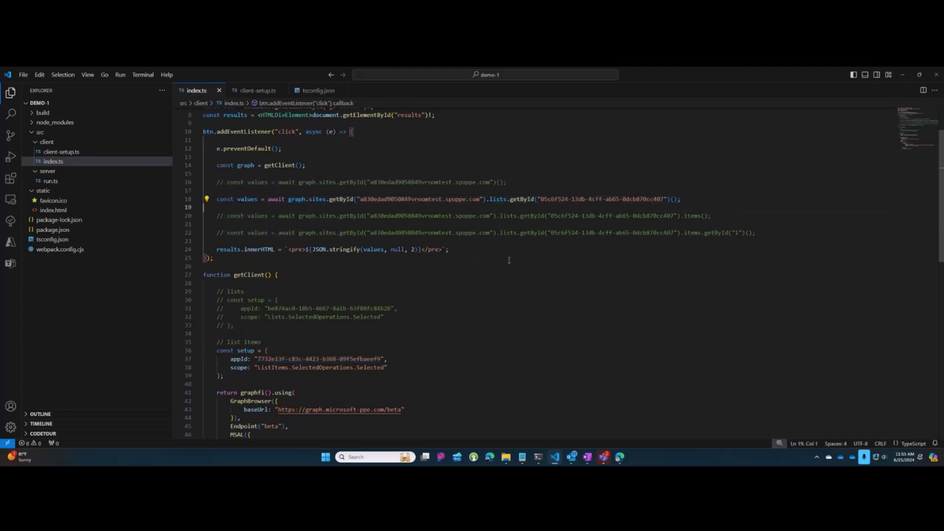
{"action": "left_click", "coordinate": [226, 217]}
{"action": "key", "text": "ctrl+slash"}
{"action": "key", "text": "Up"}
{"action": "key", "text": "Up"}
{"action": "key", "text": "ctrl+slash"}
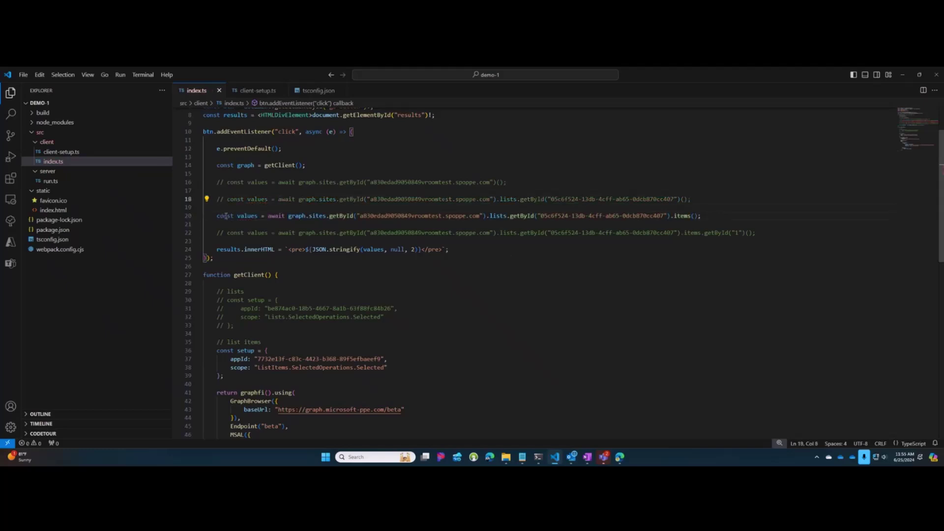
{"action": "left_click_drag", "start_coordinate": [701, 216], "coordinate": [579, 216]}
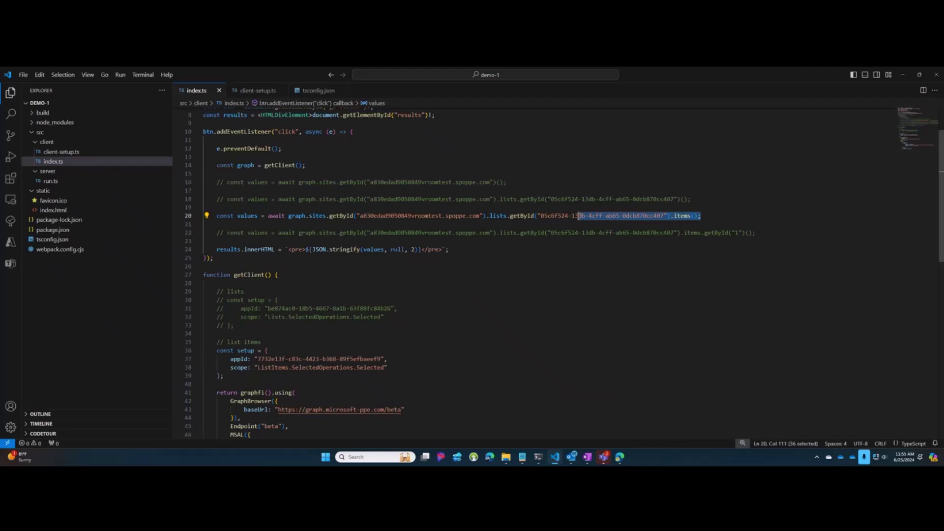
- Uncomment the single-item query on line 22, comment out line 20, and change getById("1") to getById("2")
{"action": "left_click", "coordinate": [227, 233]}
{"action": "key", "text": "ctrl+slash"}
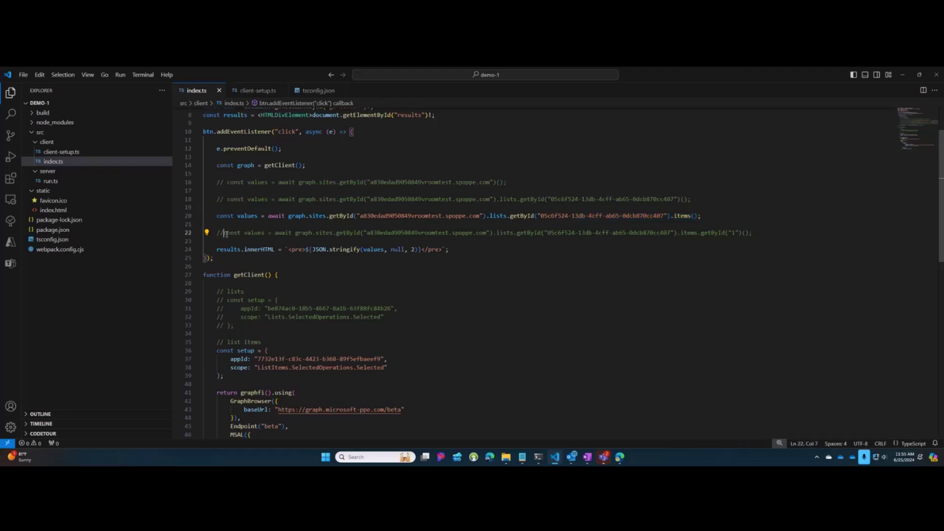
{"action": "key", "text": "Up"}
{"action": "key", "text": "Up"}
{"action": "type", "text": "//"}
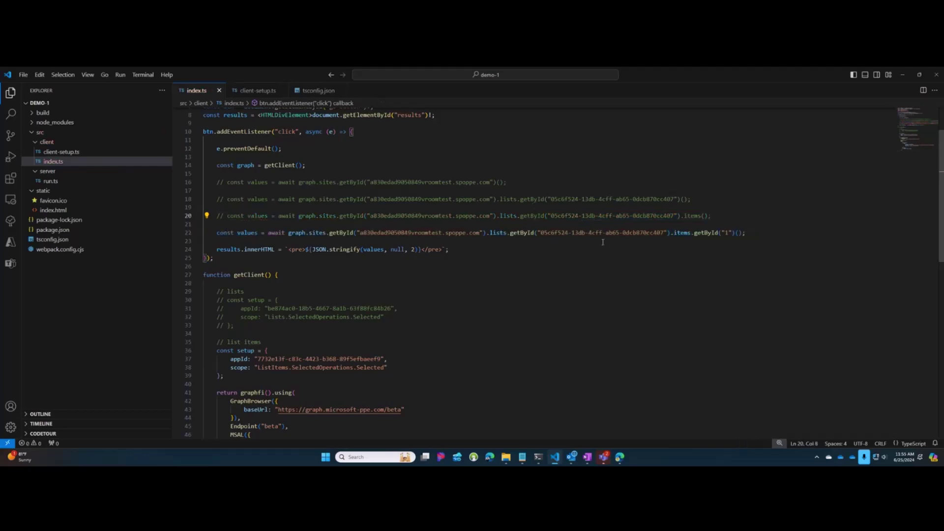
{"action": "double_click", "coordinate": [724, 232]}
{"action": "type", "text": "2"}
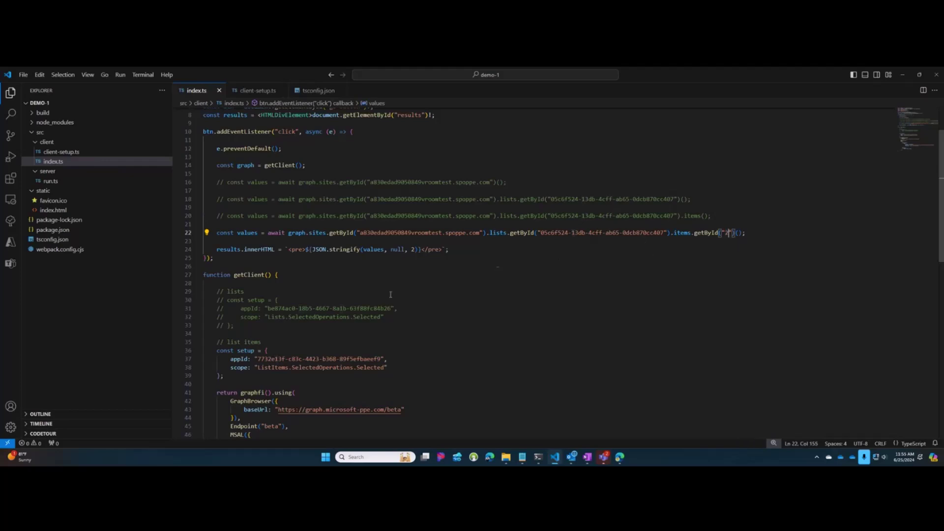
{"action": "left_click", "coordinate": [604, 459]}
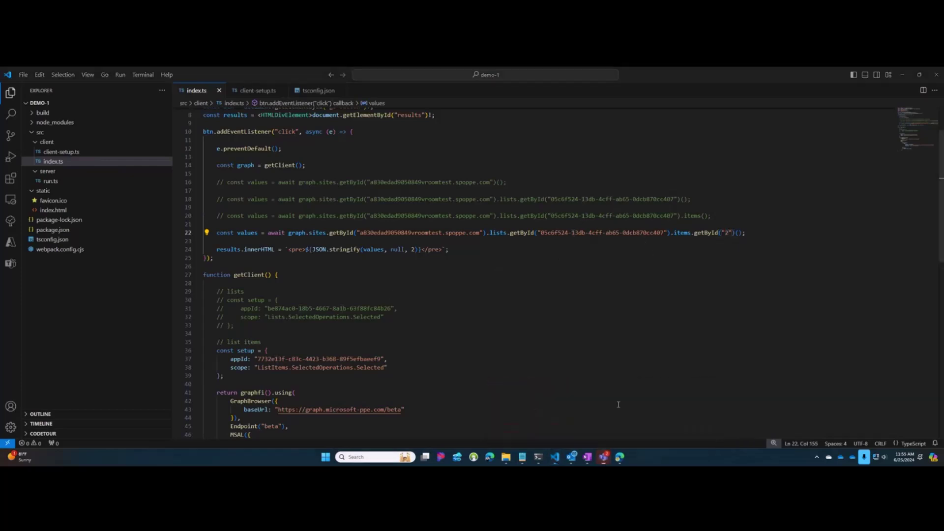